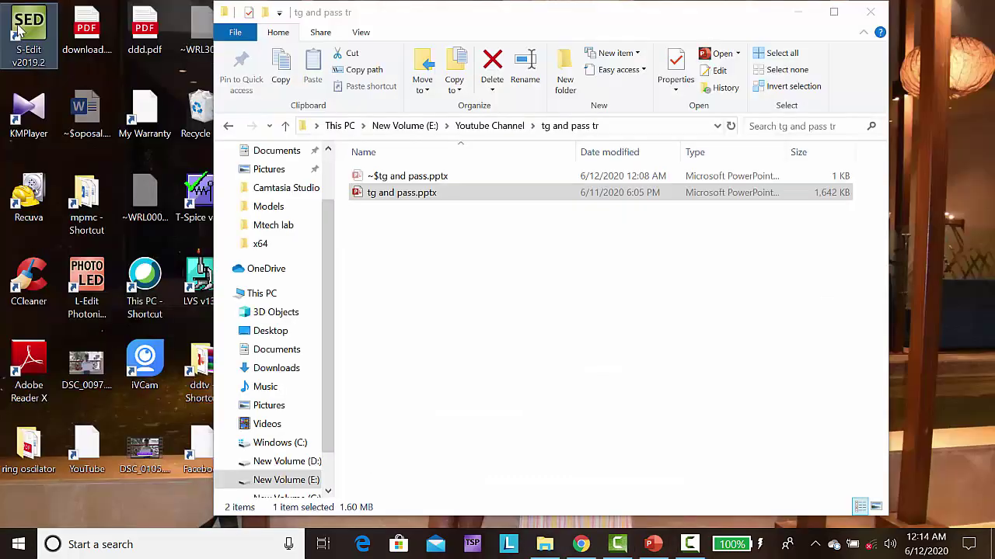
Step: Launch S-Edit v2019.2 from the desktop and maximize its window
double_click(20, 32)
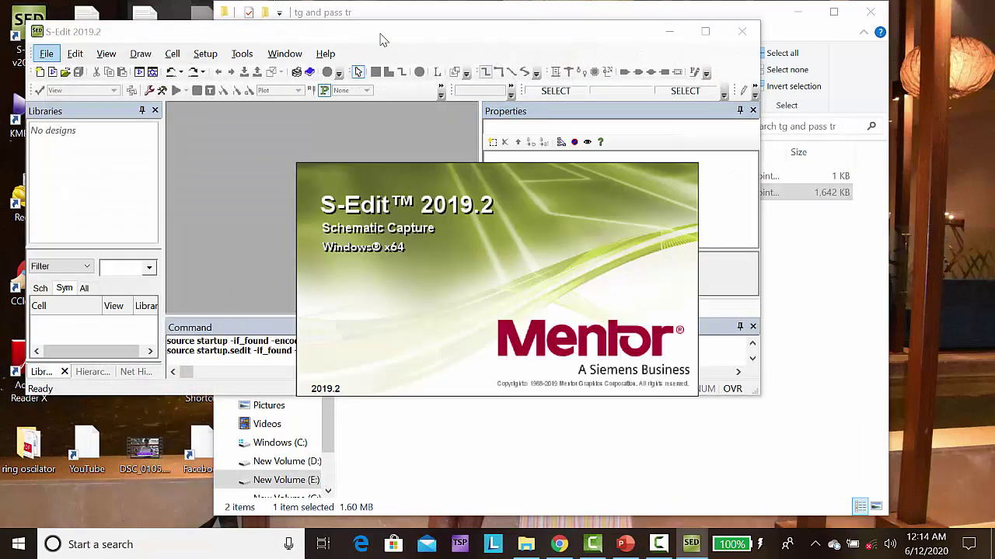
left_click(706, 33)
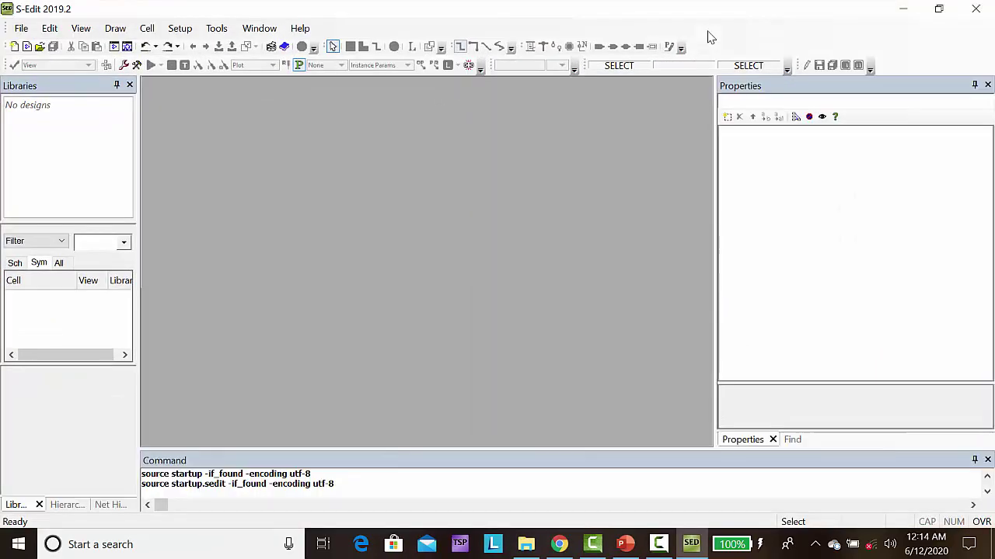
Step: Create a new library named mytg in a new mytg folder inside the Mtech lab folder
left_click(21, 28)
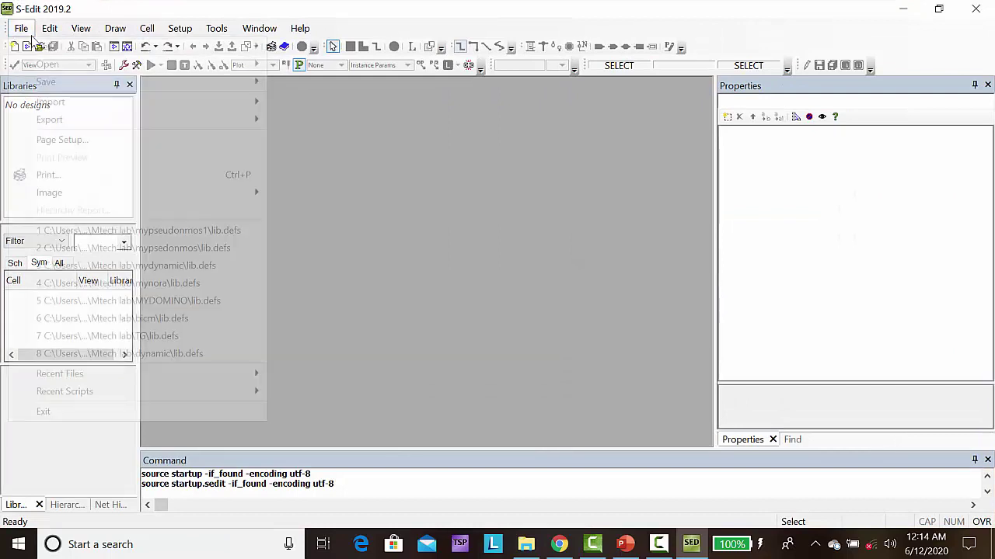
mouse_move(58, 59)
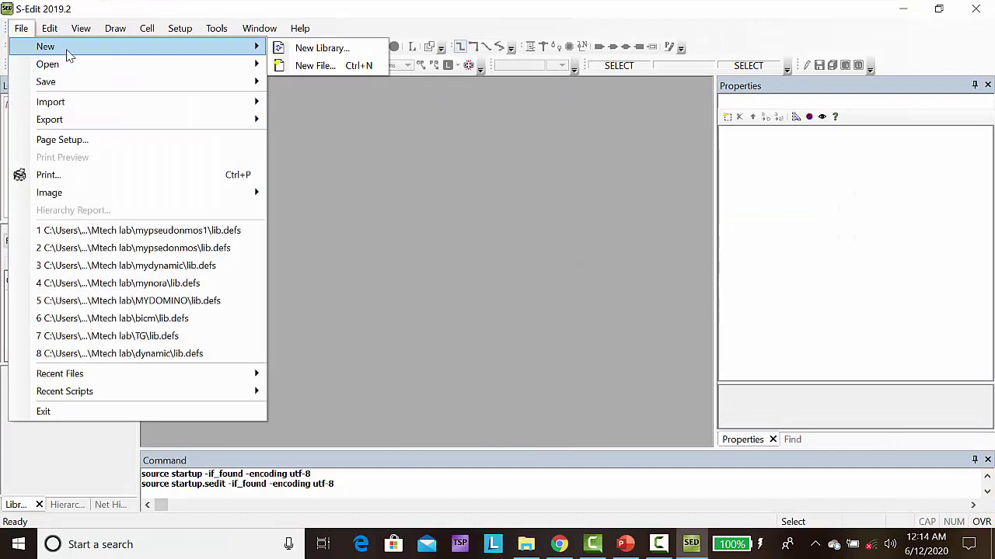
left_click(319, 48)
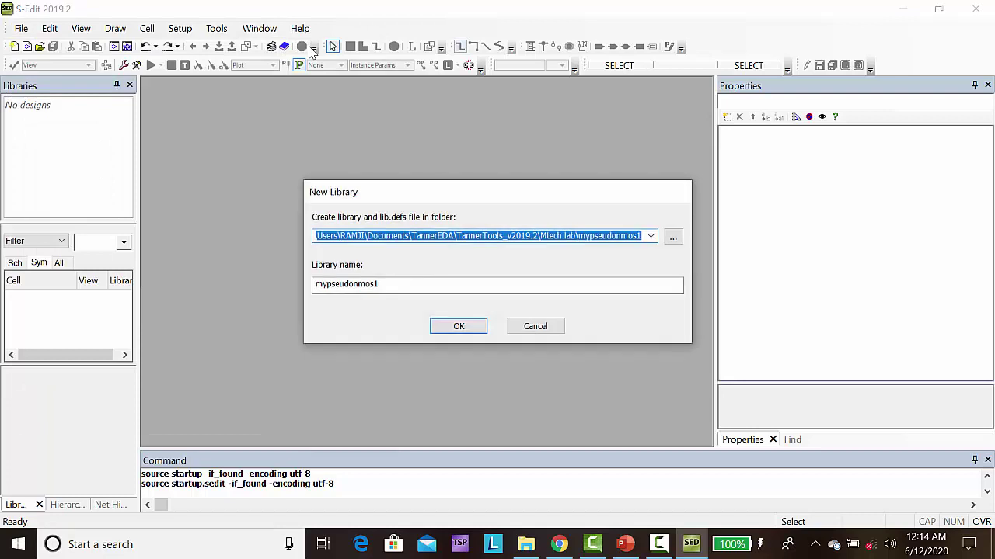
left_click(674, 237)
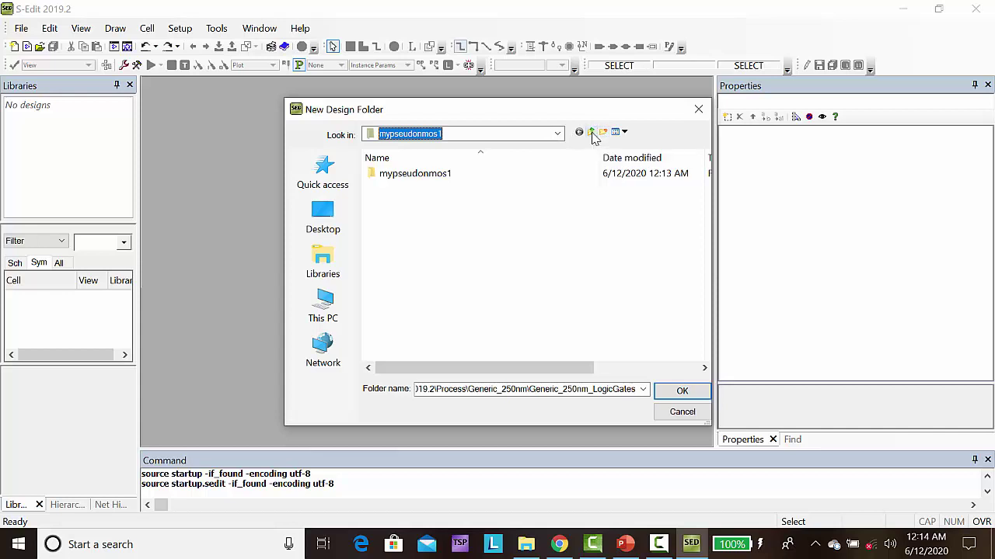
left_click(592, 132)
left_click(603, 133)
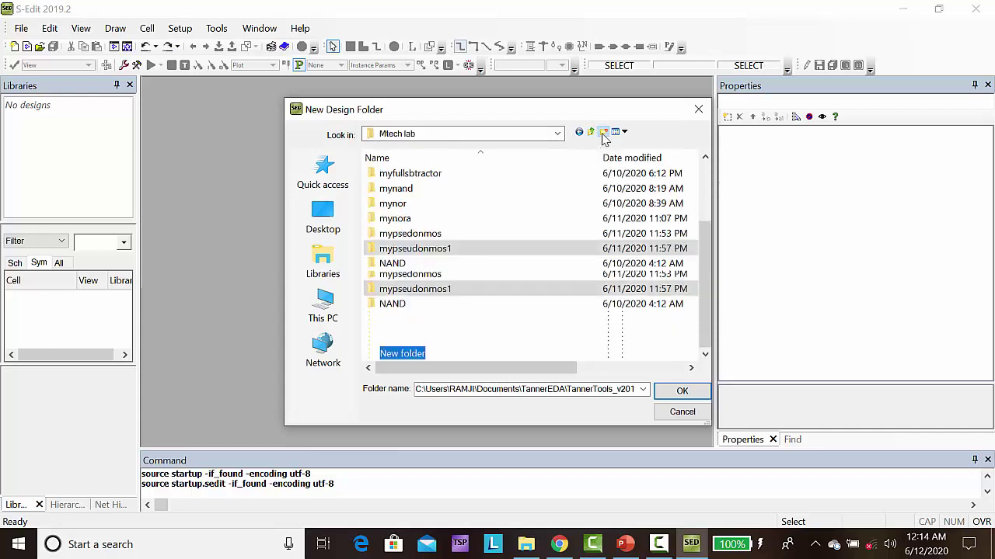
type("myt")
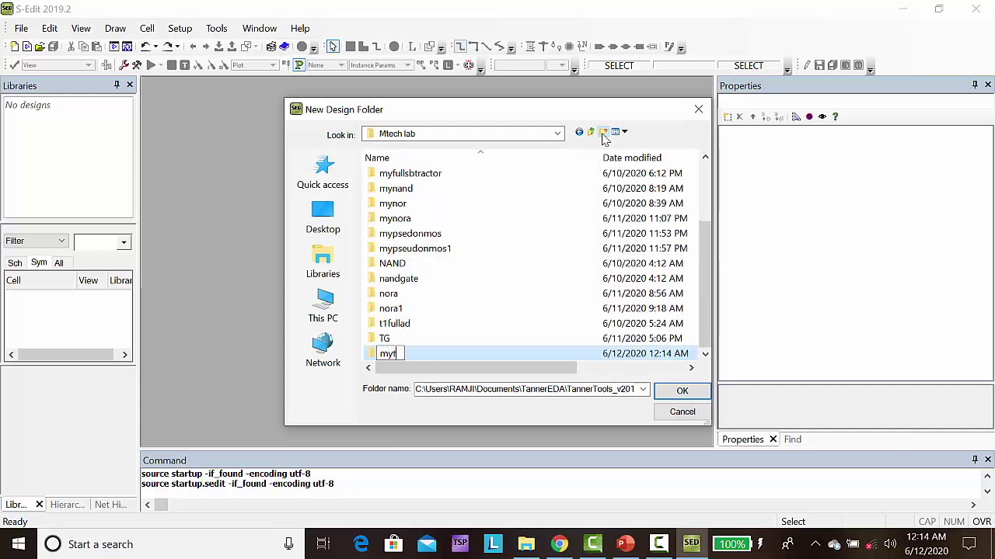
type("g")
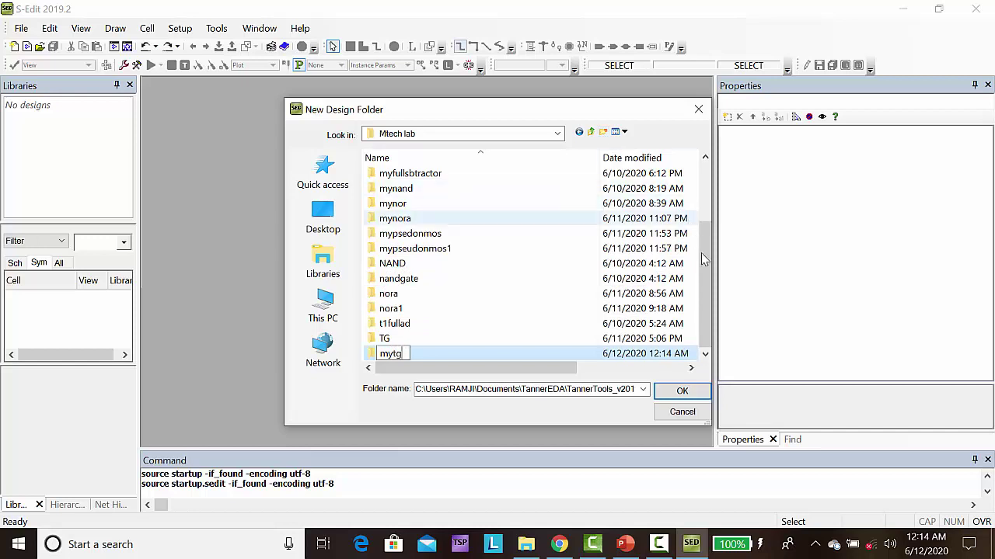
left_click(694, 394)
left_click(694, 392)
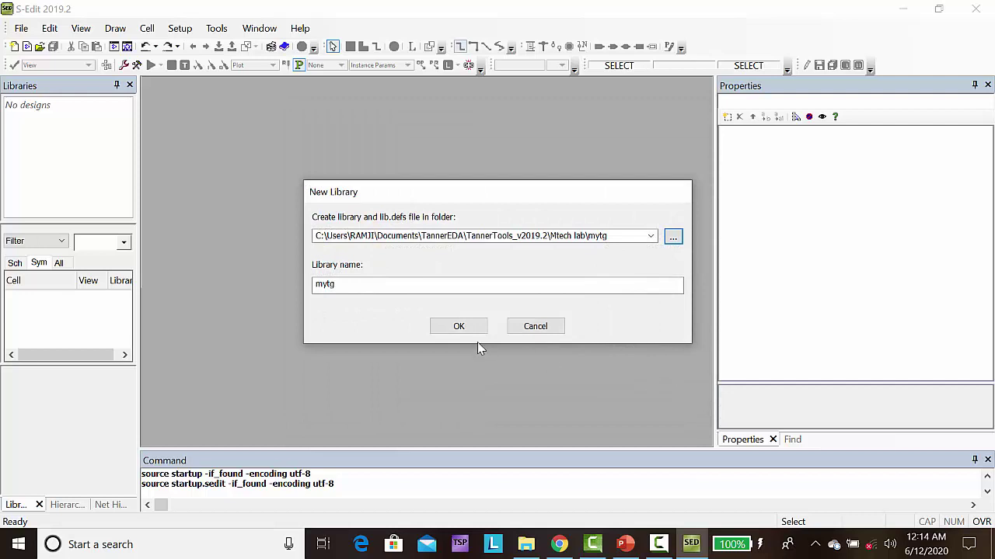
left_click(470, 326)
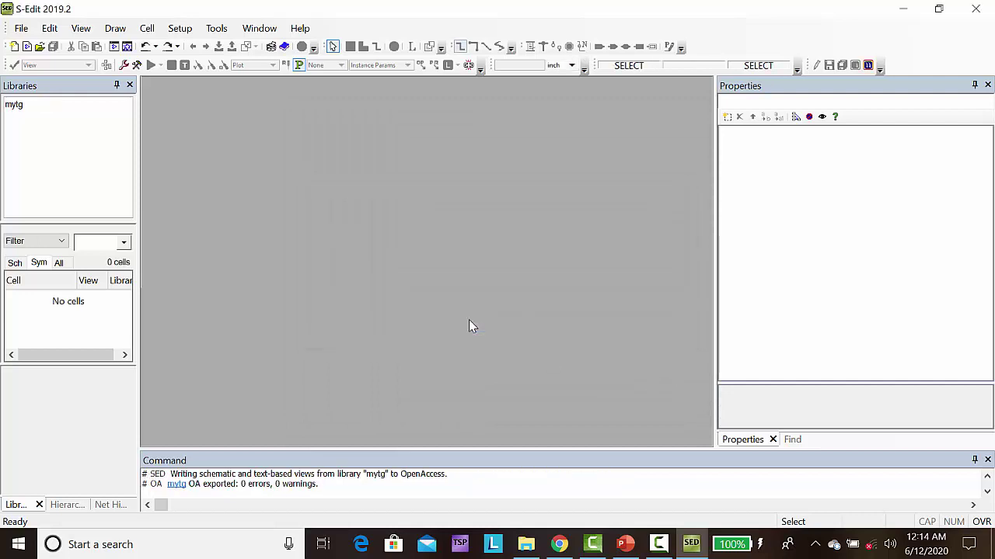
Step: Add the Generic_250nm_Devices library from the Process\Generic_250nm folder to the mytg design
left_click(22, 108)
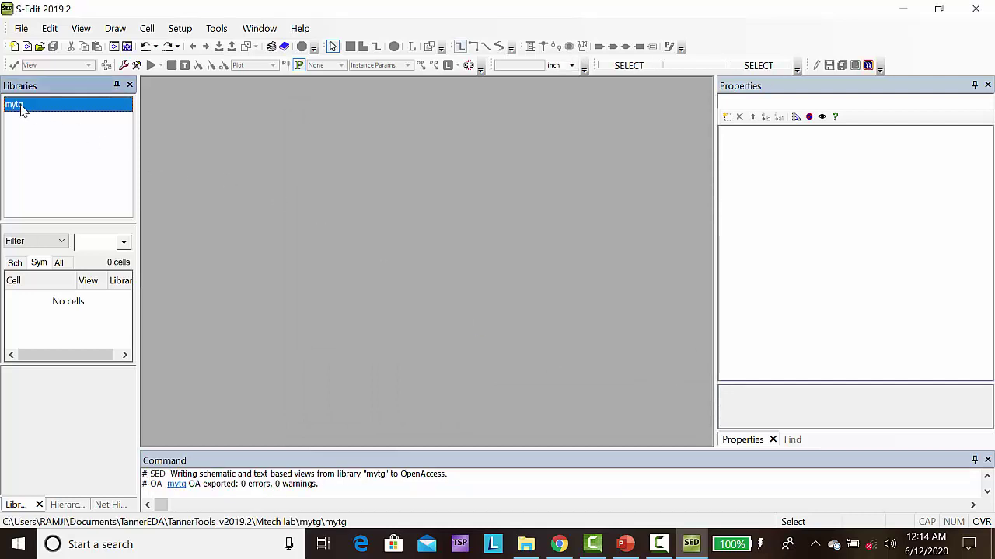
right_click(22, 109)
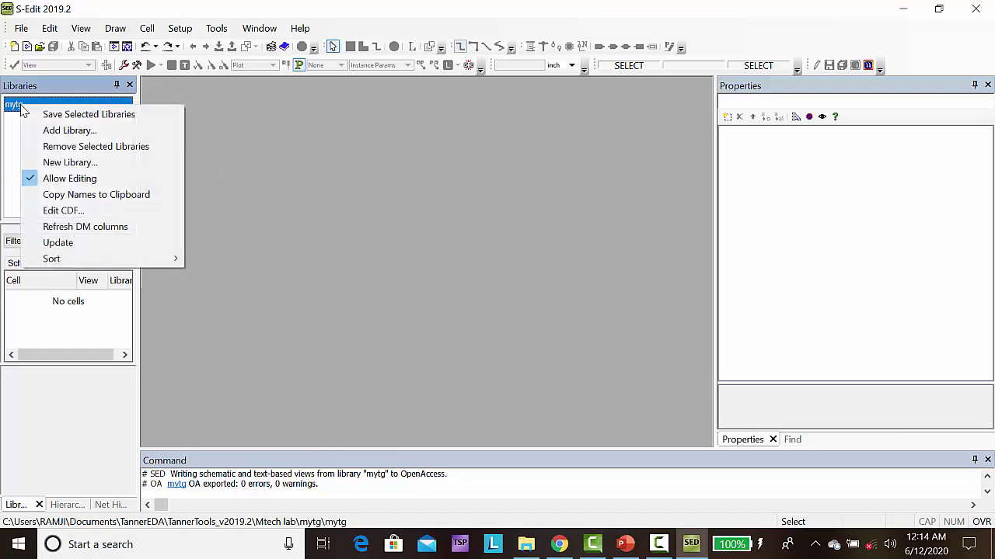
left_click(72, 131)
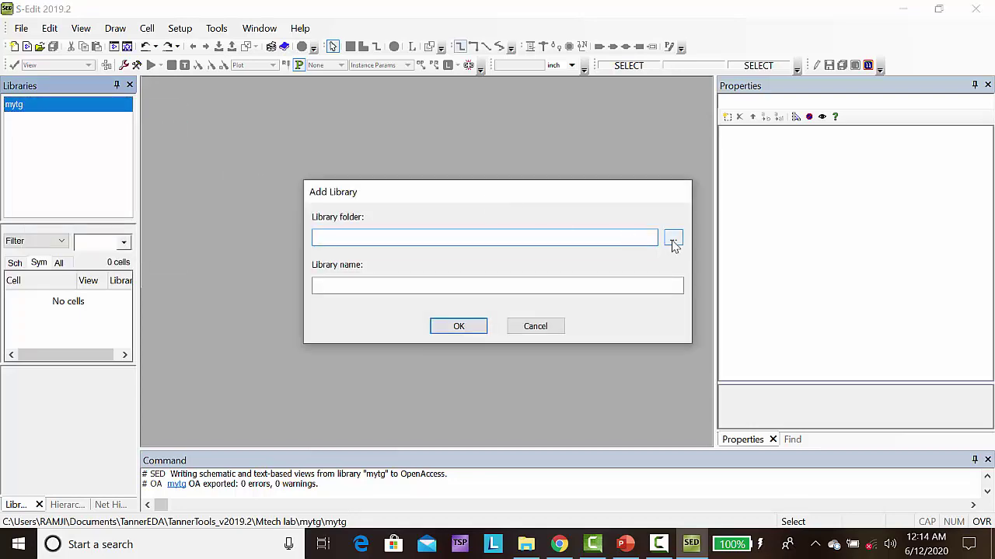
left_click(673, 239)
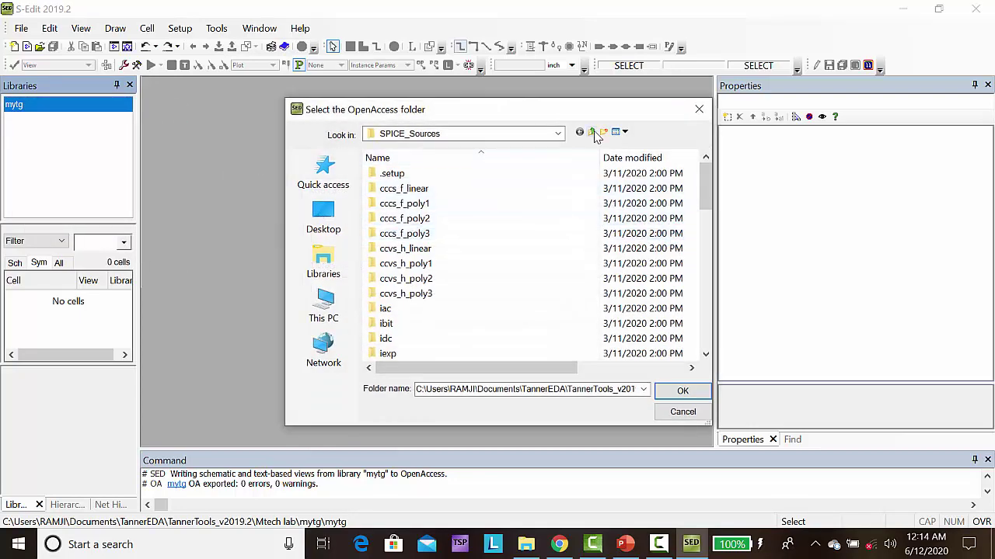
left_click(593, 133)
left_click(592, 133)
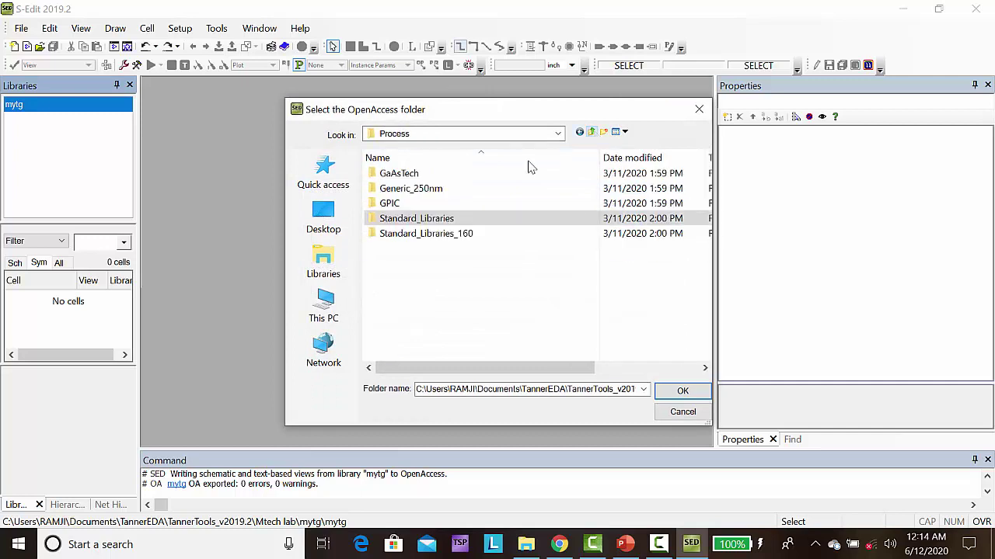
double_click(451, 191)
left_click(450, 191)
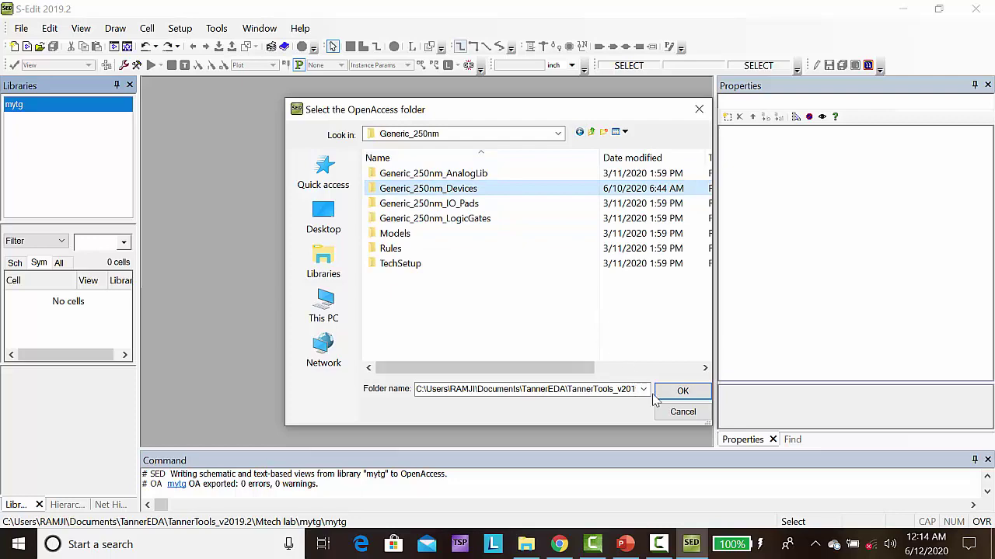
left_click(681, 393)
left_click(459, 326)
Step: Add the Generic_250nm_LogicGates library from the Generic_250nm folder to the design
right_click(44, 122)
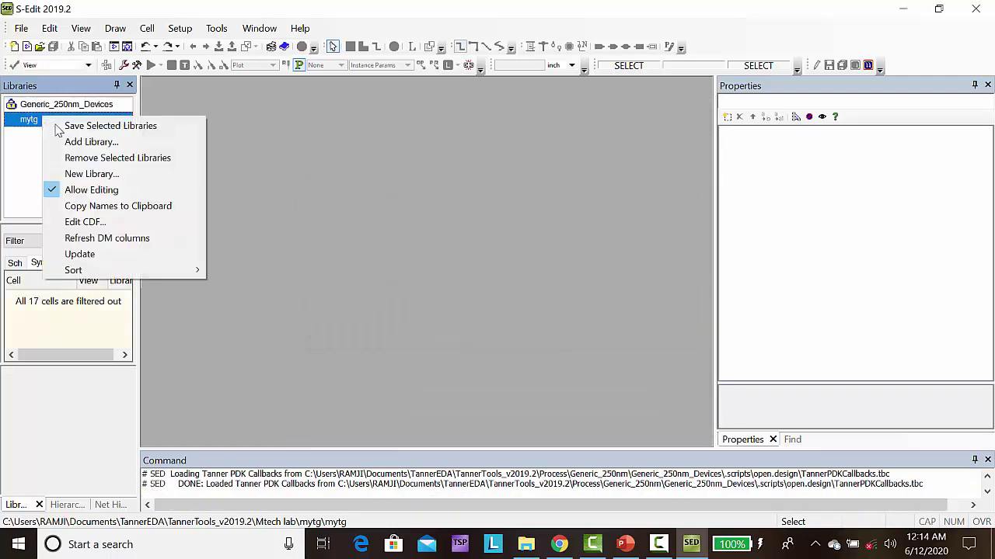
left_click(87, 140)
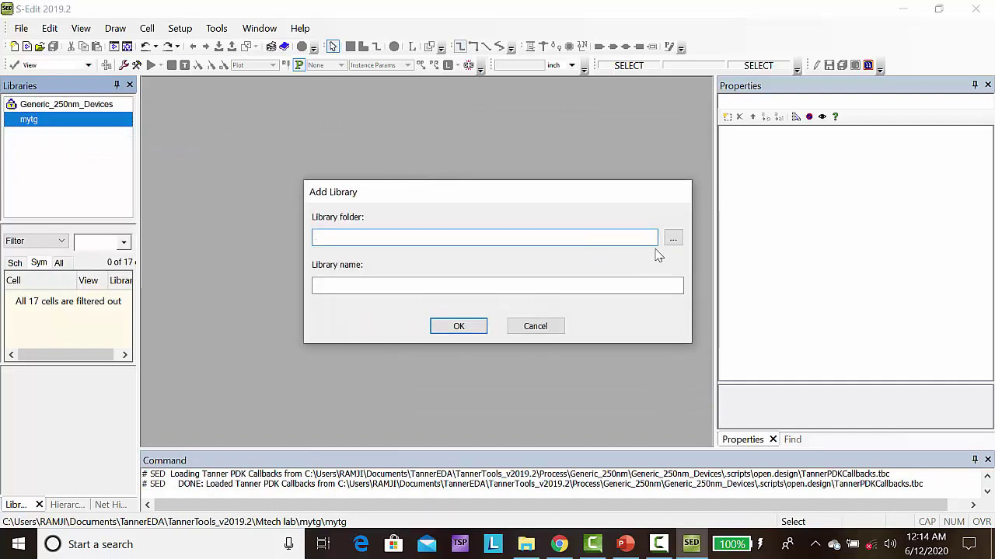
left_click(673, 241)
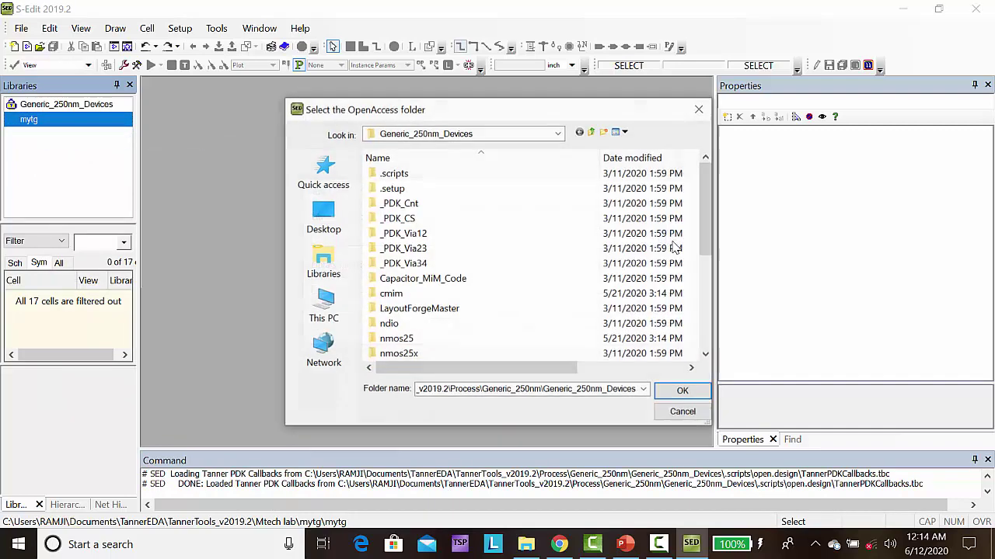
left_click(591, 132)
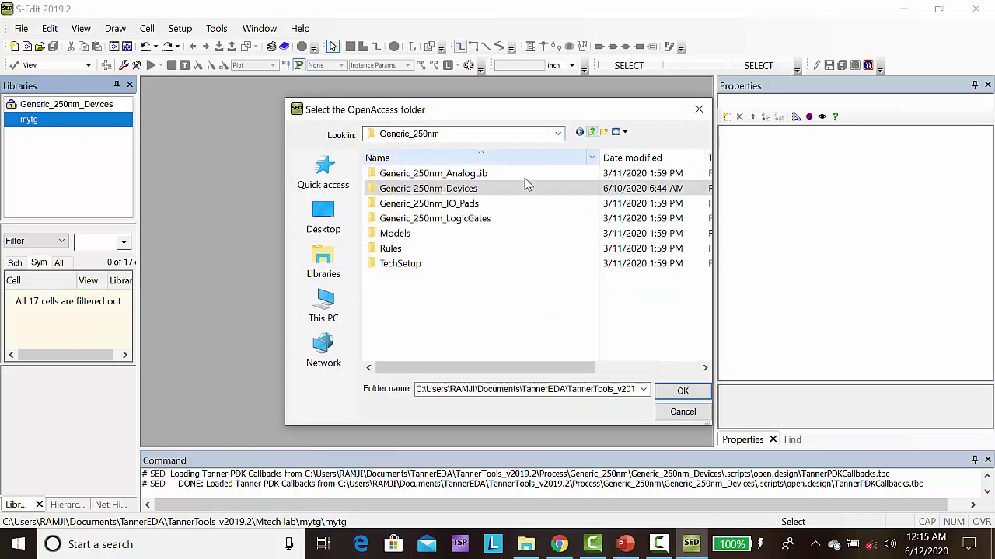
left_click(462, 219)
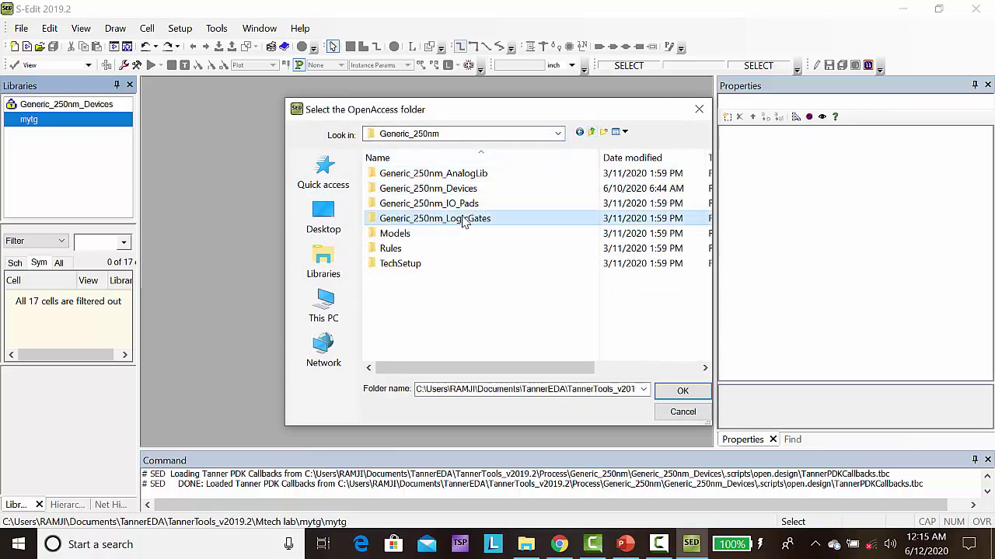
left_click(682, 391)
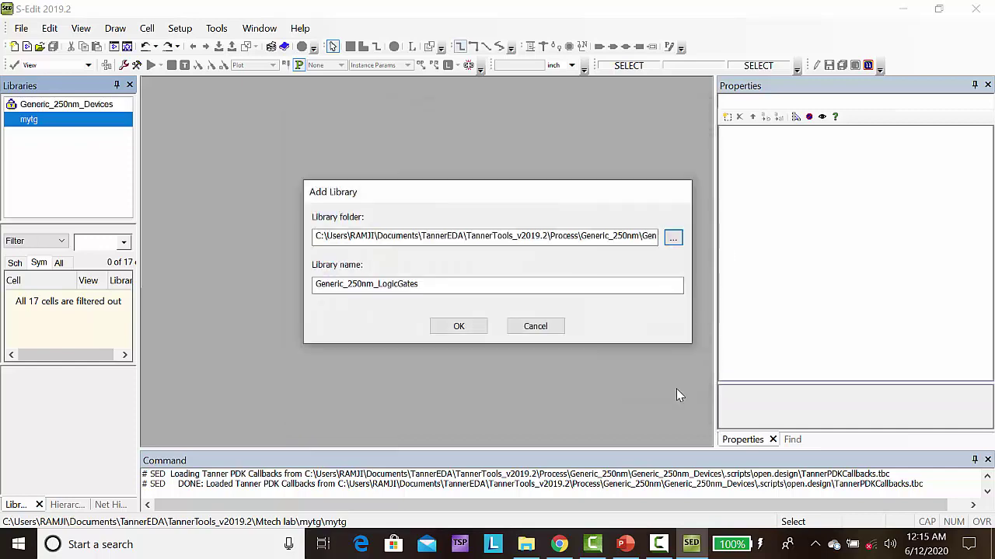
left_click(469, 326)
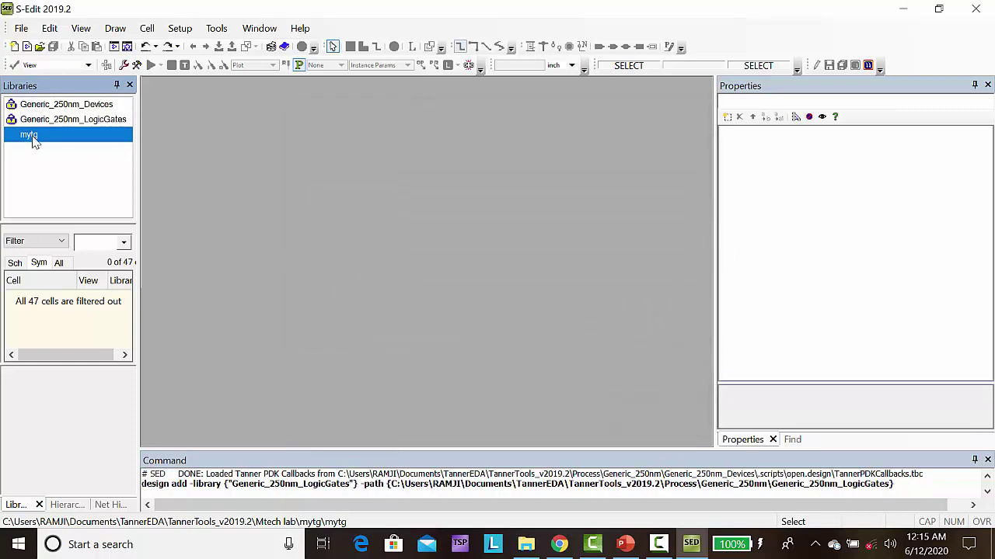
Step: Add the Misc library from the Process\Standard_Libraries folder to the design
right_click(34, 138)
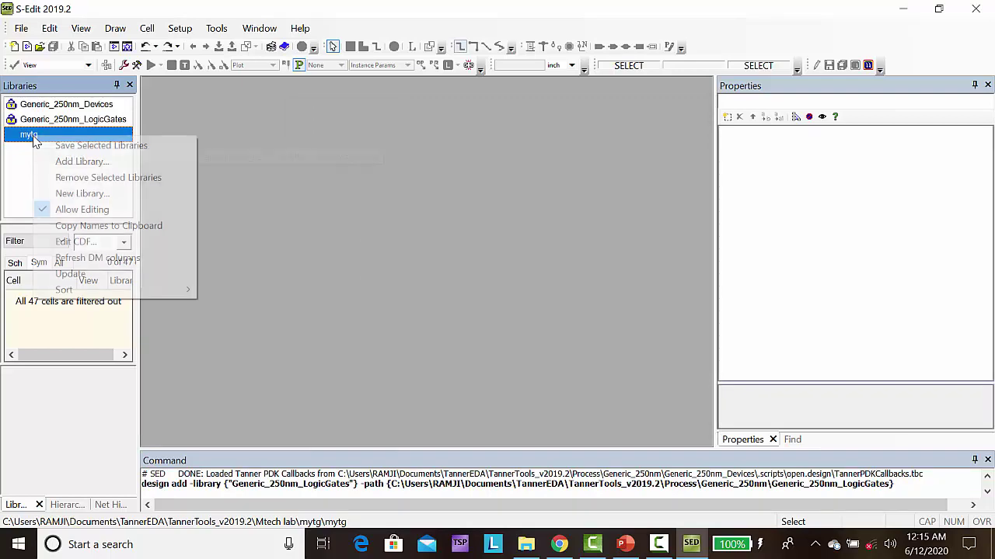
left_click(82, 162)
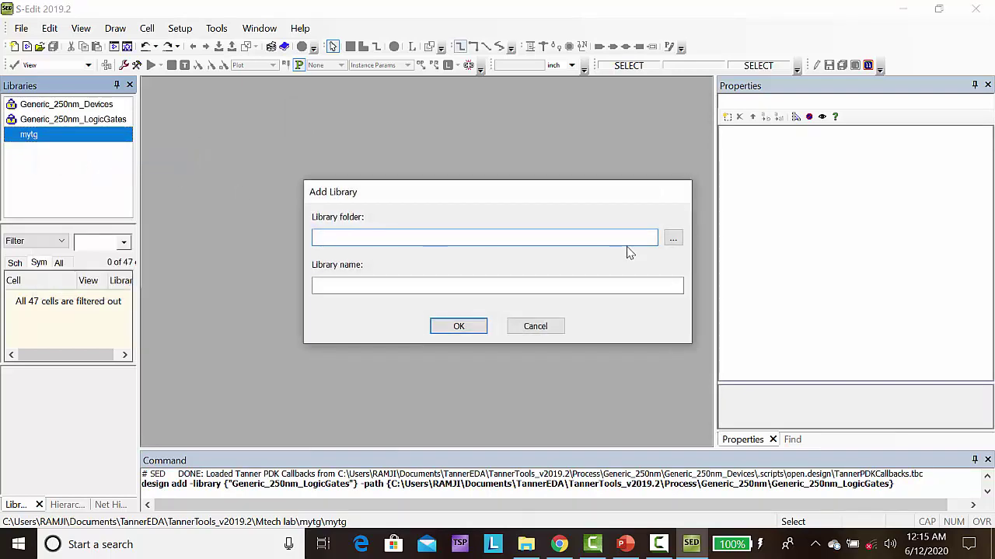
left_click(673, 238)
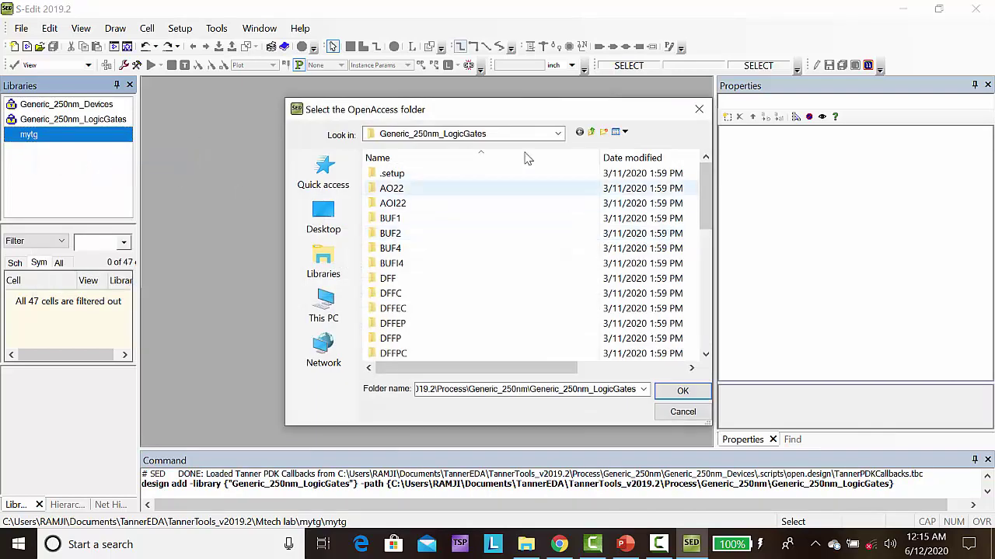
left_click(592, 132)
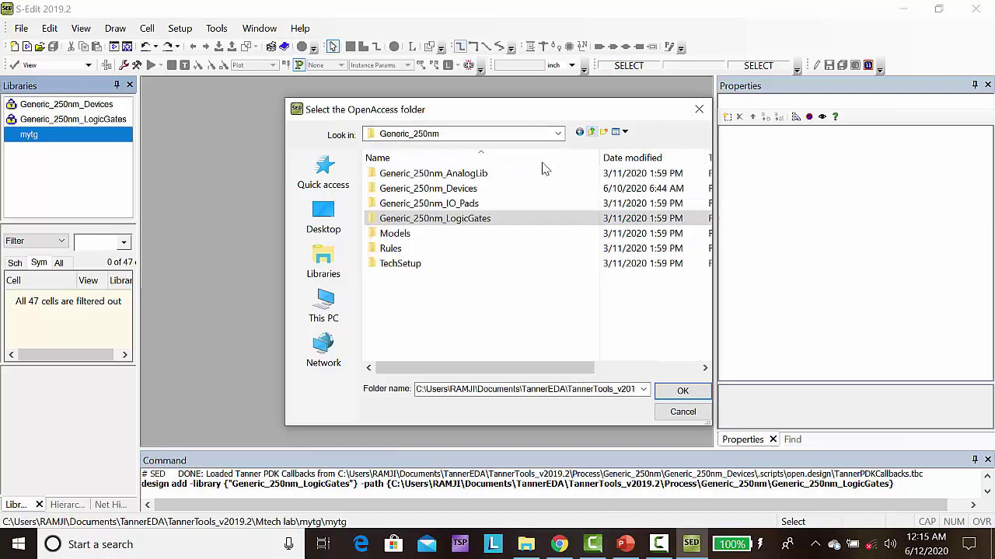
left_click(592, 133)
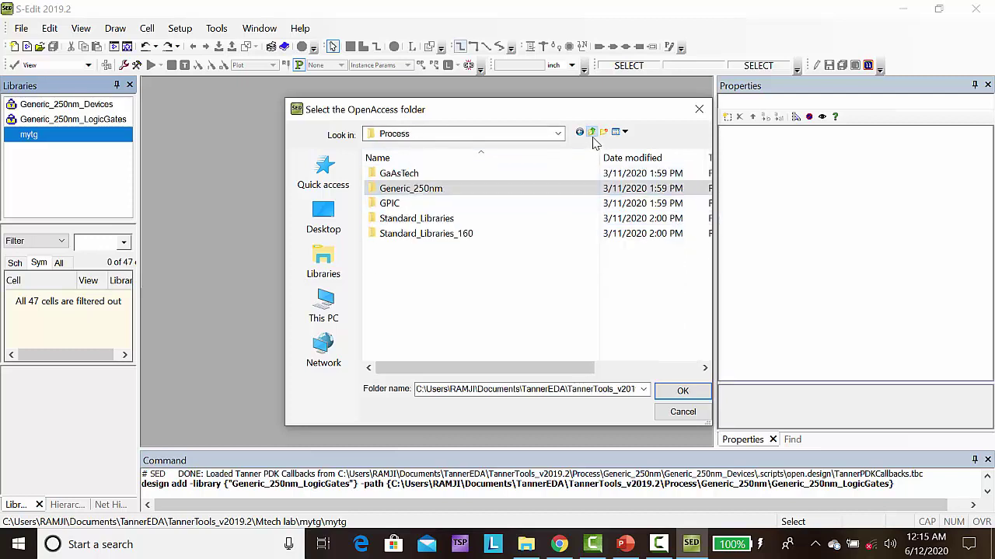
double_click(449, 221)
left_click(389, 189)
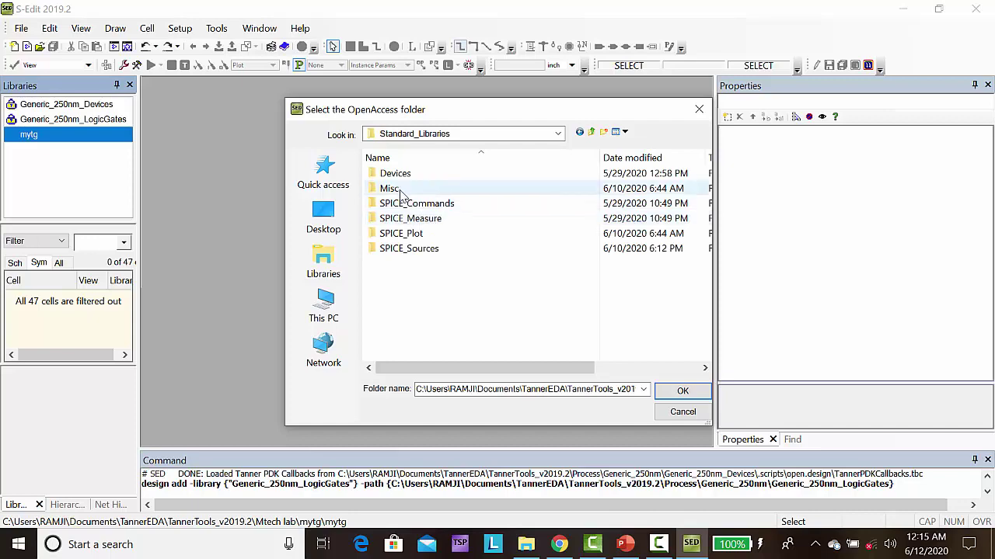
left_click(681, 396)
left_click(472, 329)
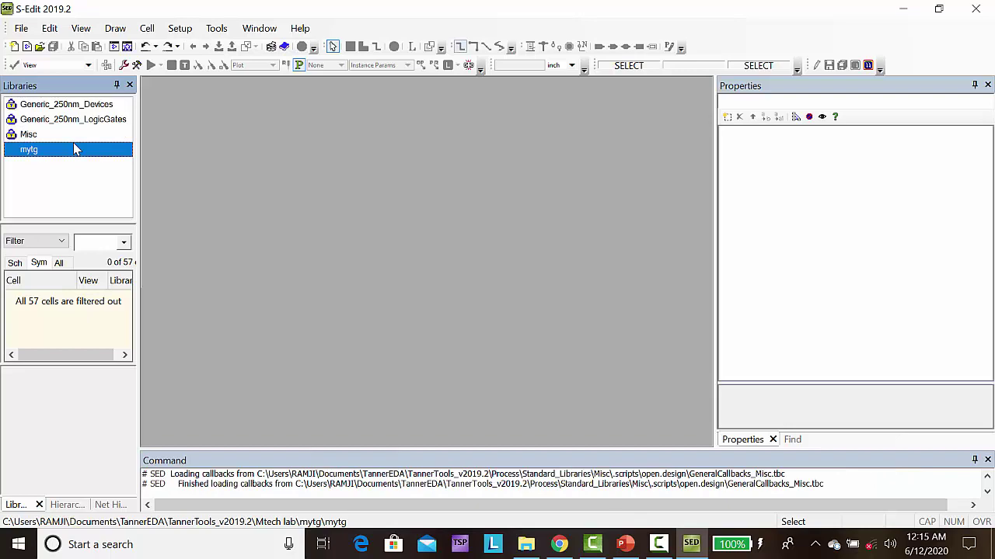
Step: Add the SPICE_Plot library from the Process\Standard_Libraries folder to the design
right_click(74, 144)
left_click(118, 169)
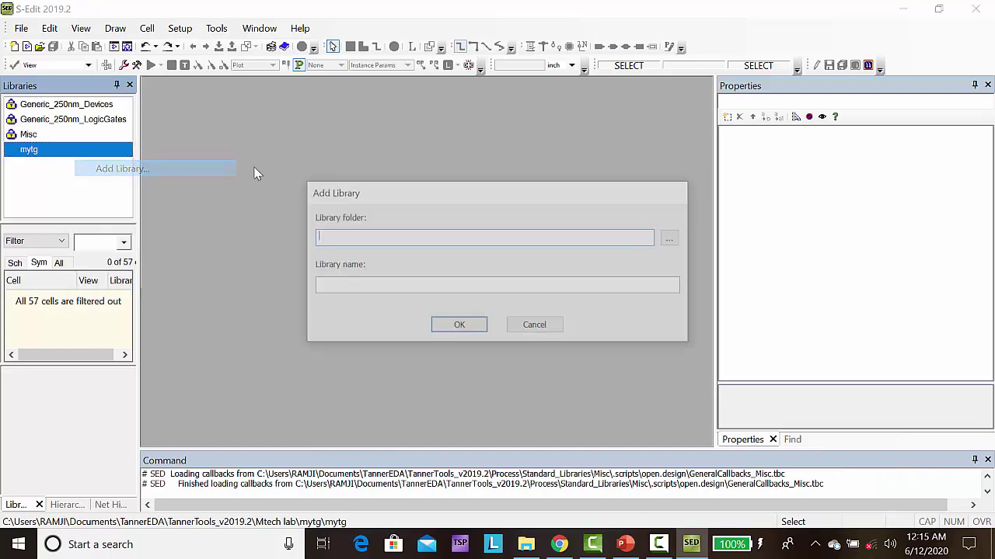
left_click(669, 239)
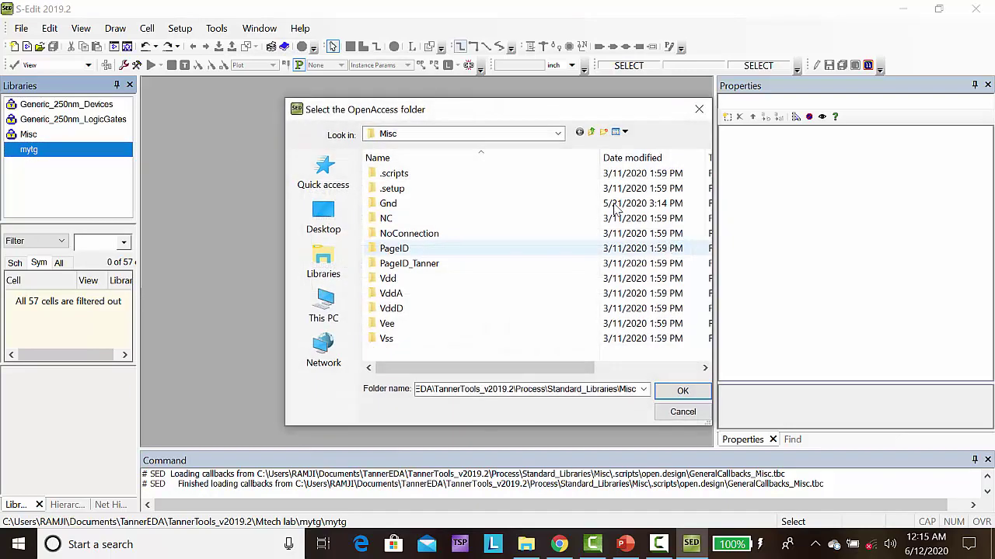
left_click(591, 131)
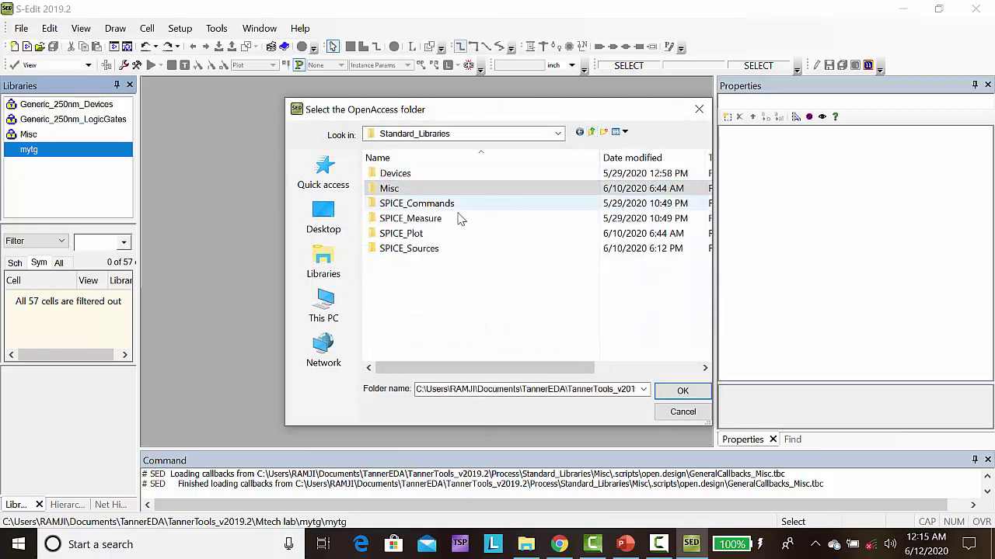
left_click(411, 234)
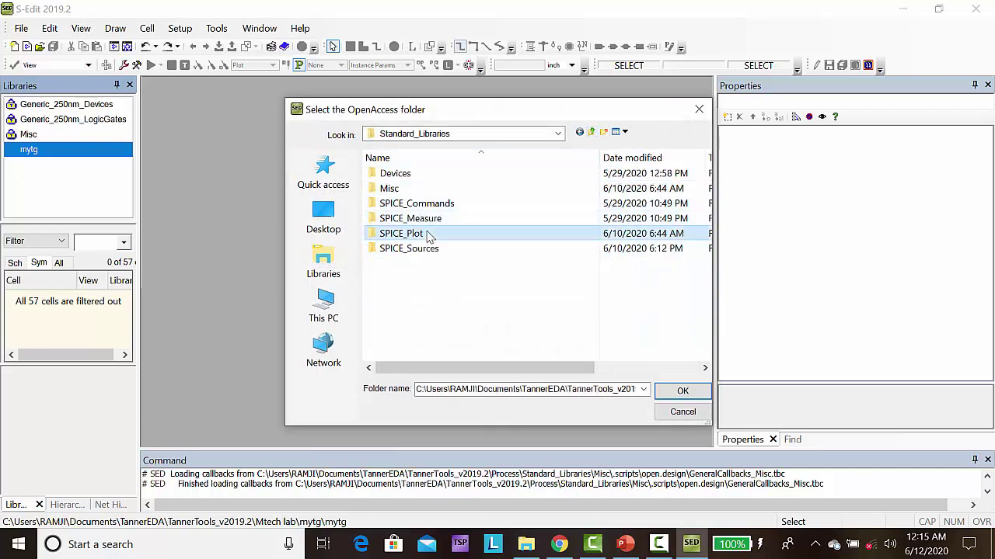
left_click(682, 394)
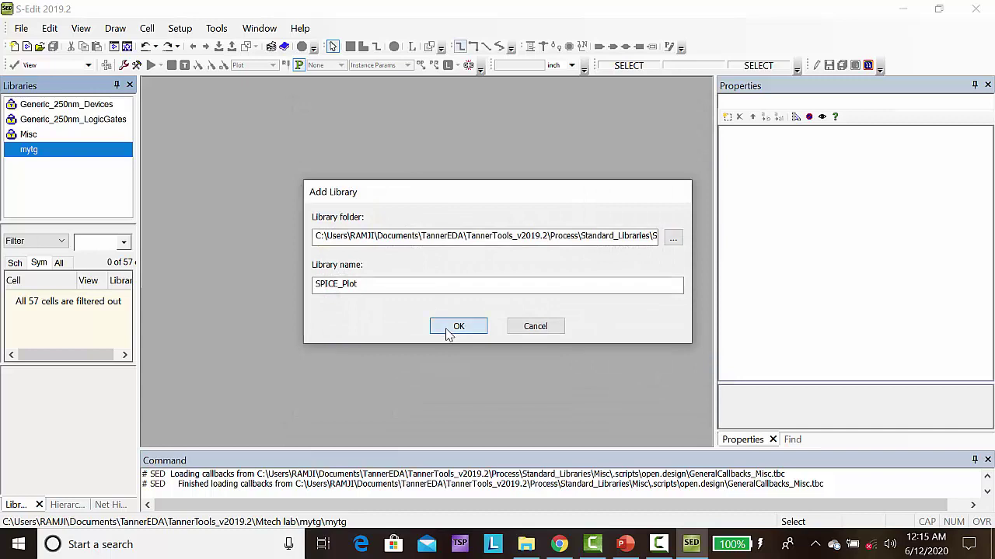
left_click(447, 326)
Step: Add the SPICE_Sources library from the Standard_Libraries folder to the design
right_click(46, 152)
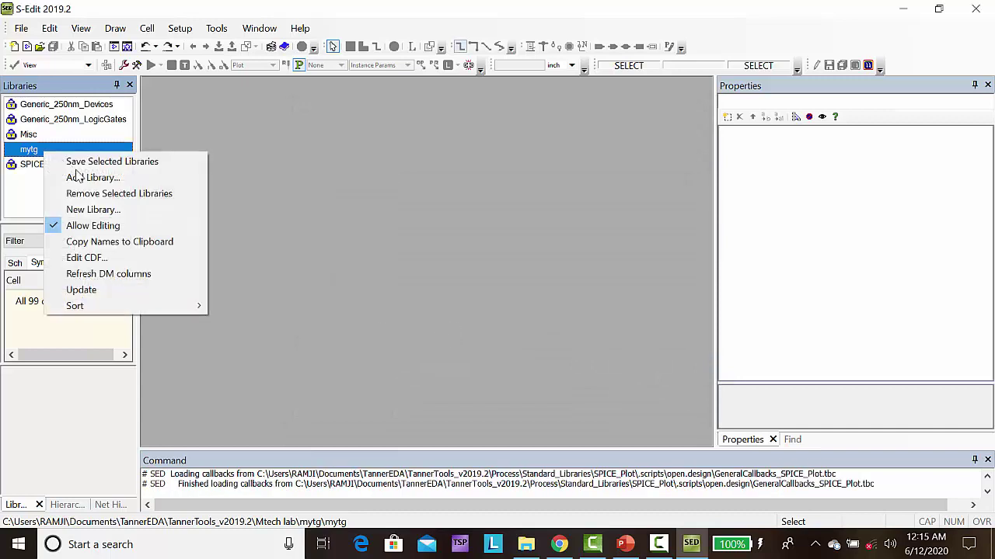
left_click(104, 178)
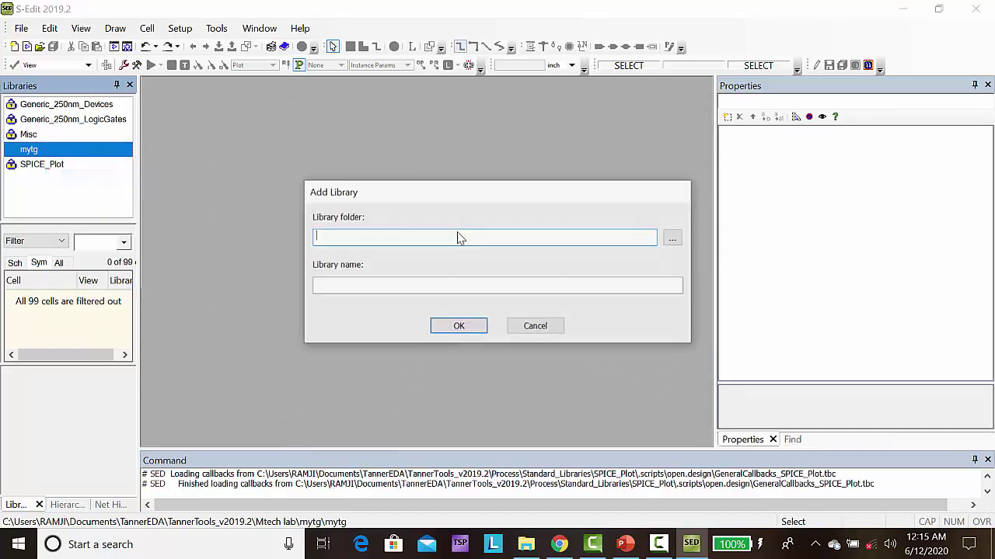
left_click(673, 239)
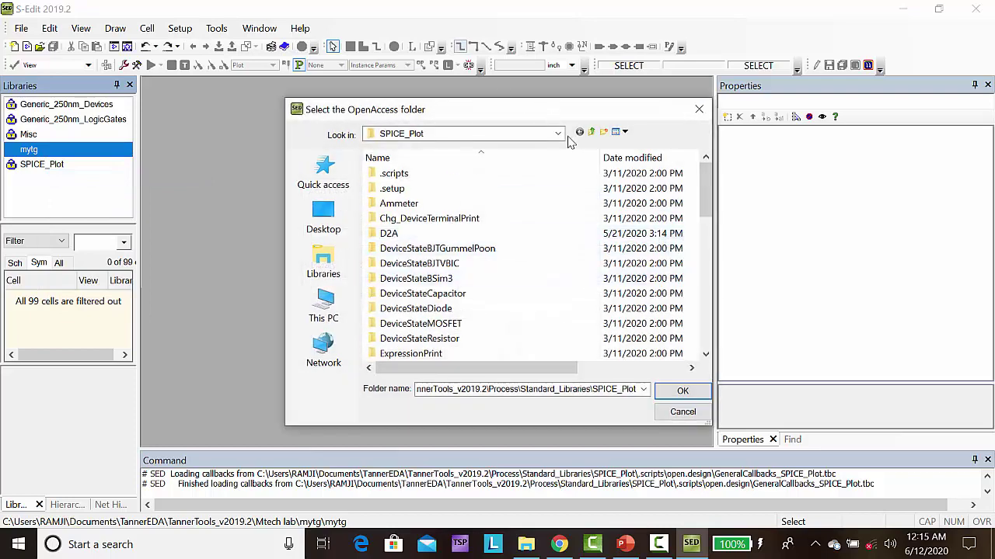
left_click(590, 132)
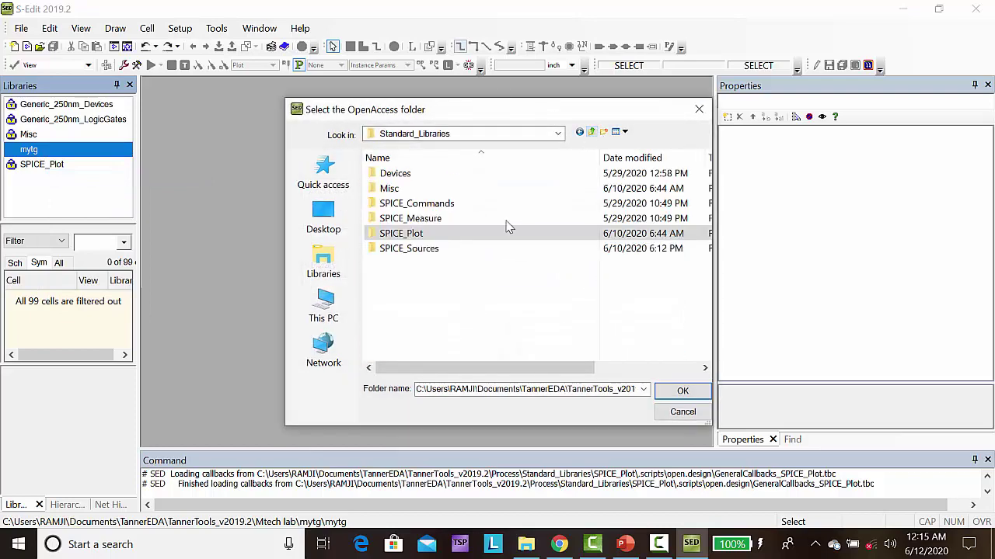
left_click(446, 250)
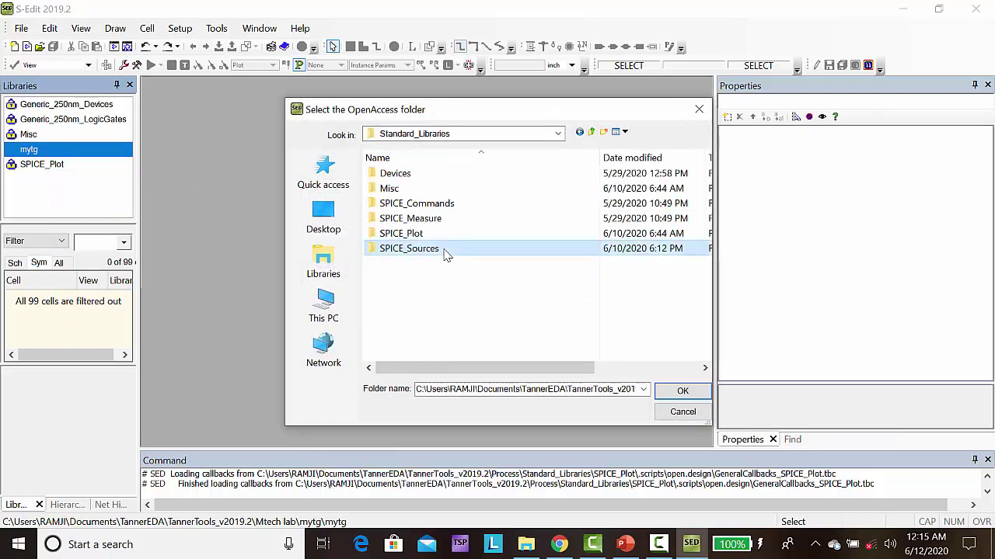
left_click(681, 392)
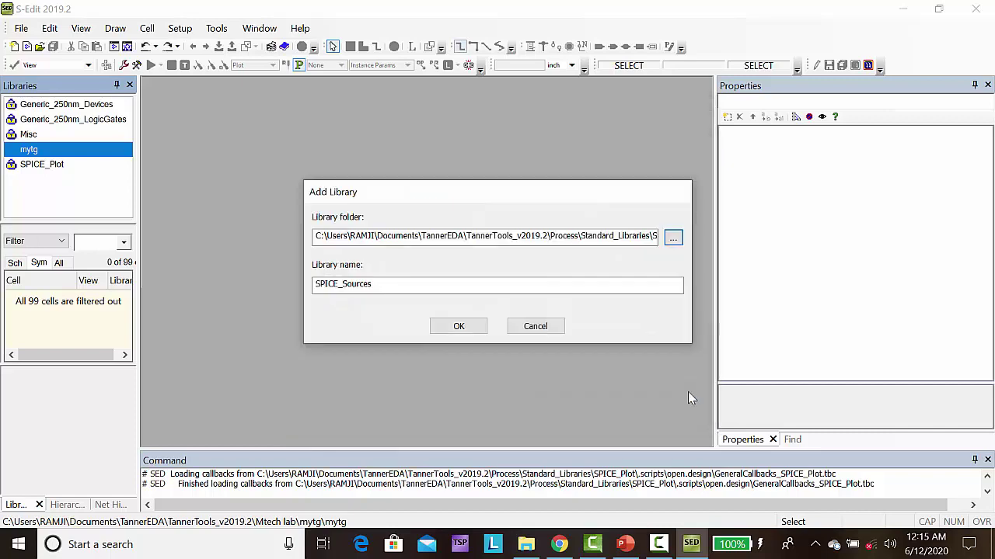
left_click(457, 325)
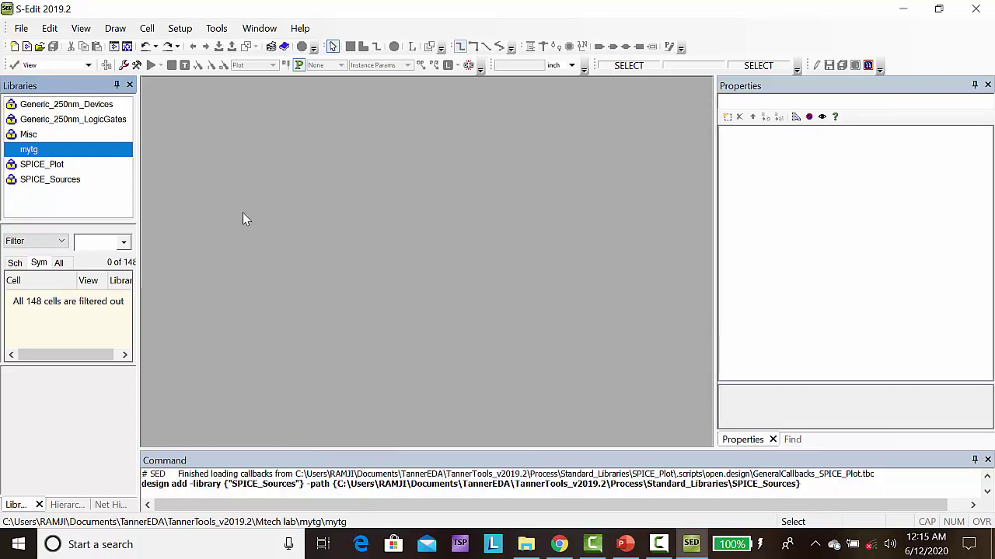
Step: Create a new schematic view for Cell0 in the mytg library and maximize its window
left_click(147, 28)
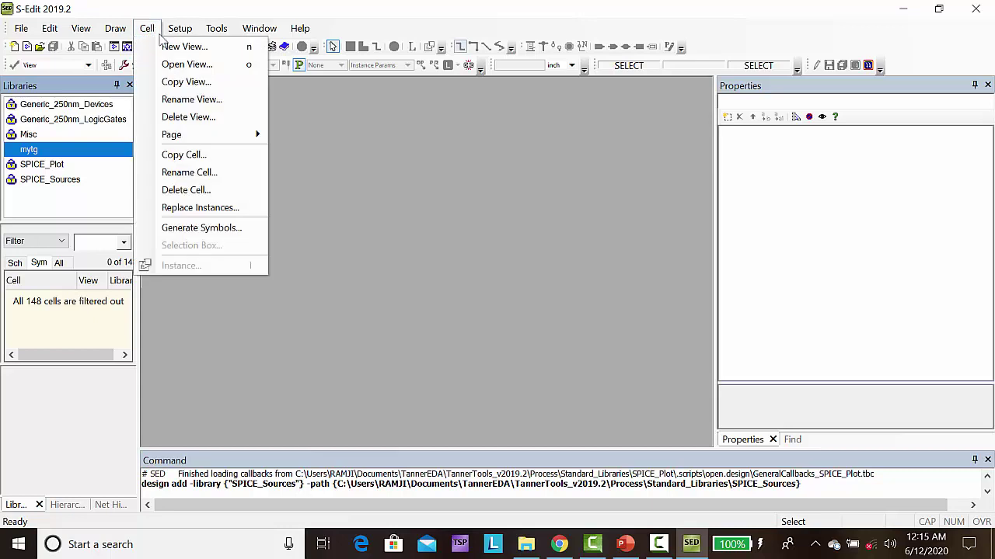
left_click(175, 49)
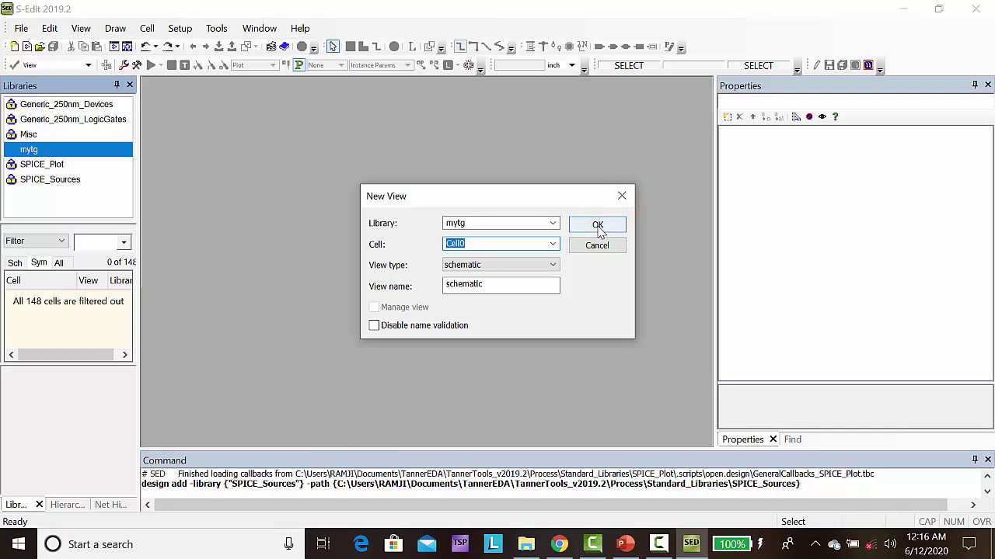
left_click(598, 225)
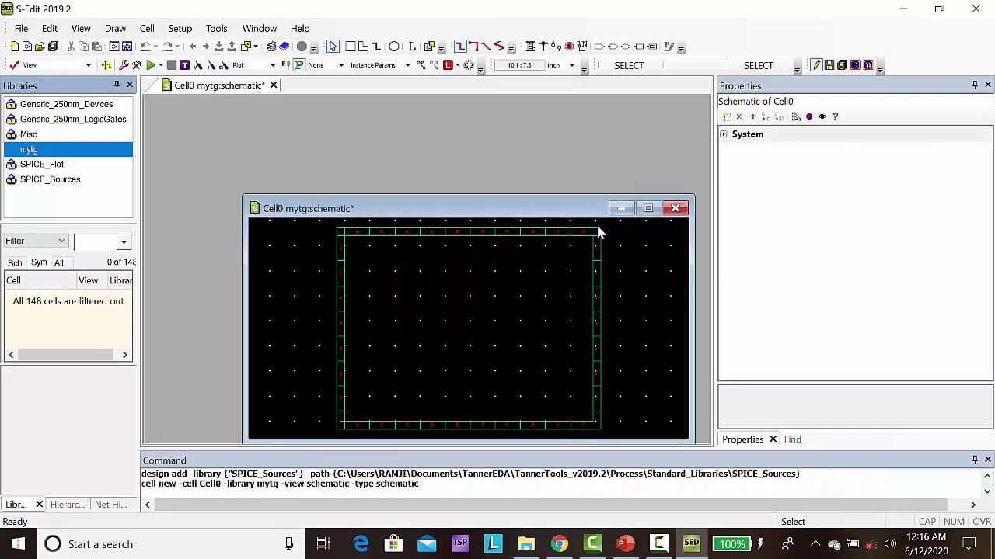
left_click(648, 210)
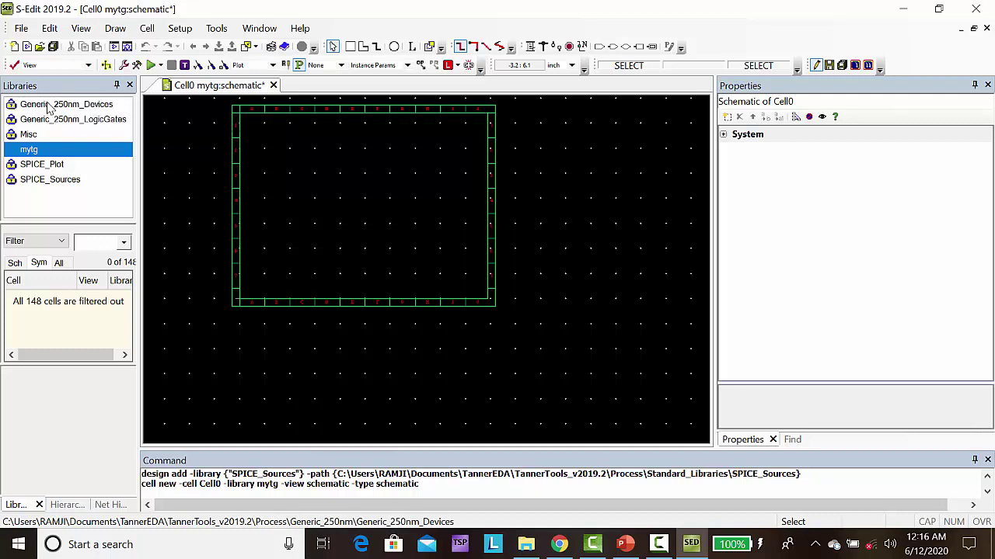
Step: Find pmos25 in Generic_250nm_Devices and place one instance inside the schematic frame, rotated so its gate faces down
left_click(53, 106)
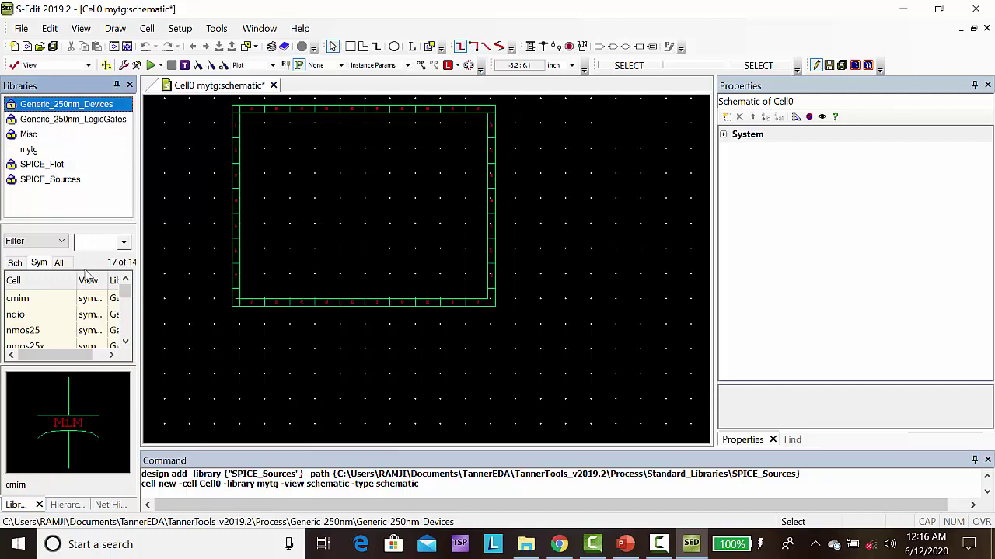
left_click(96, 241)
type("pmos")
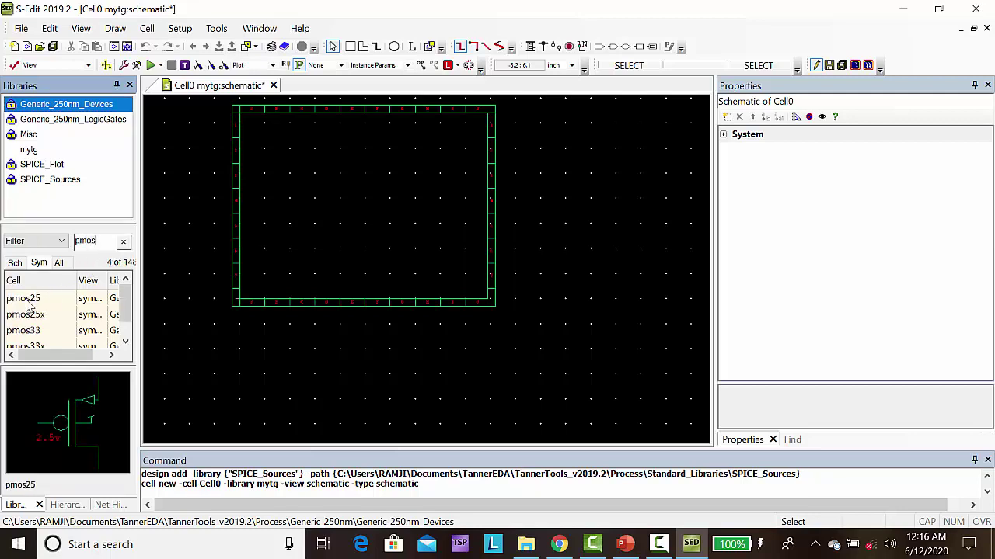
right_click(28, 305)
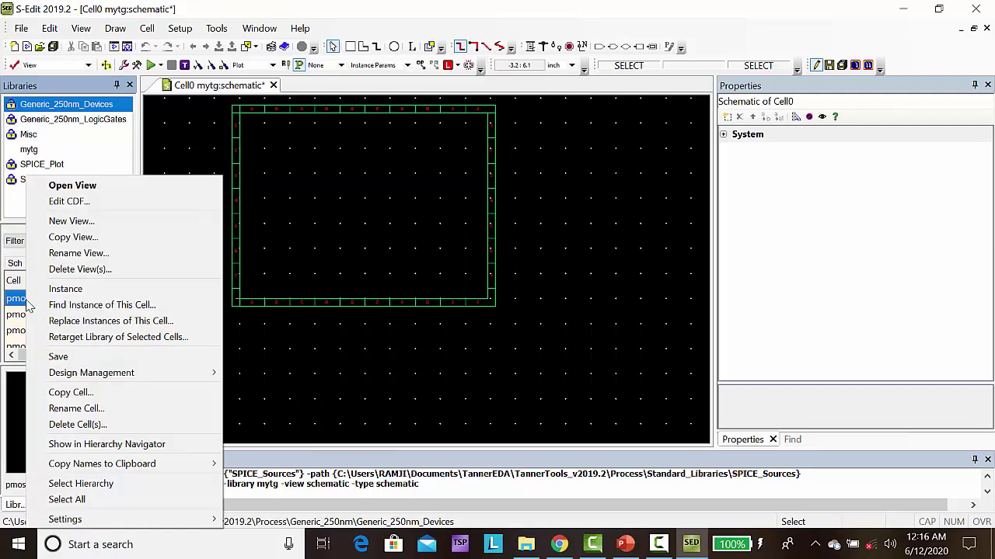
left_click(70, 289)
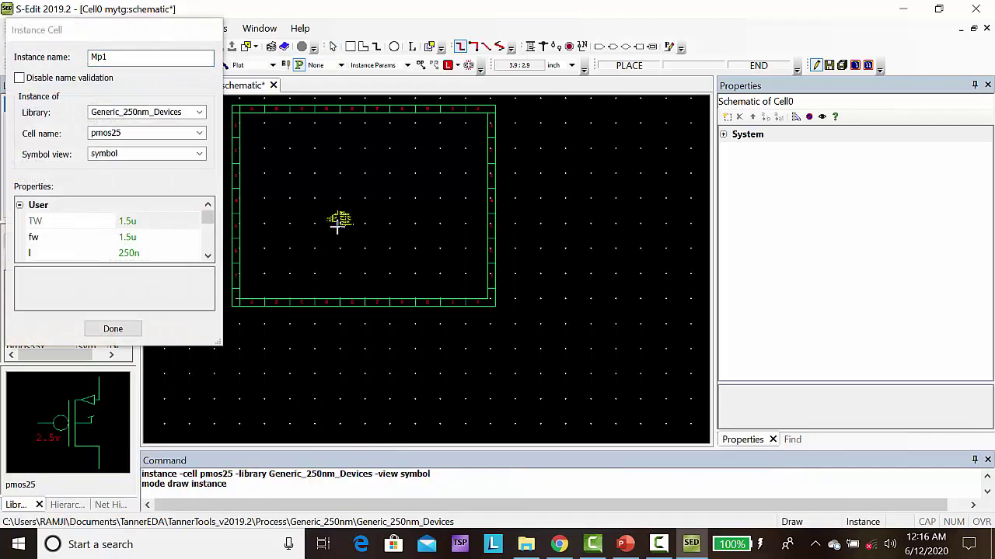
key("r")
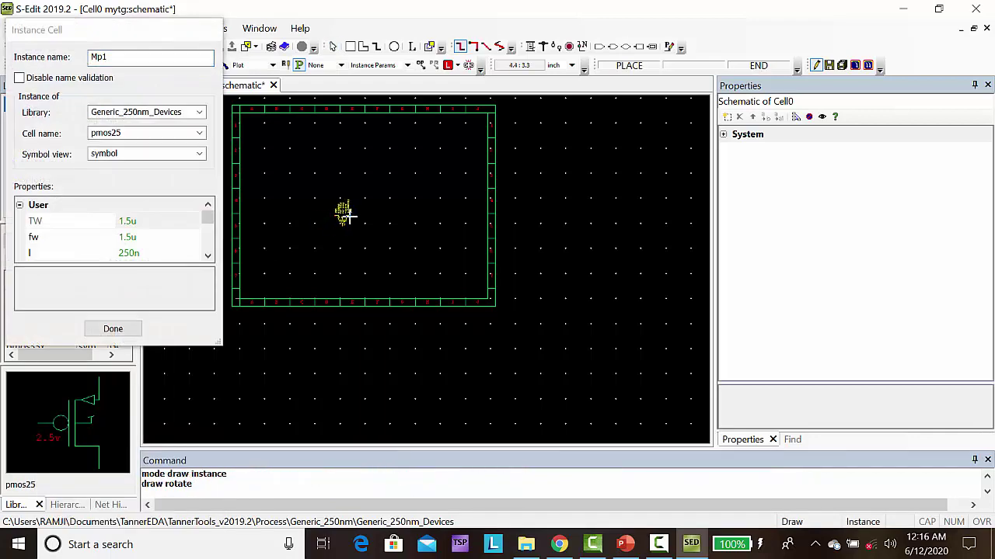
left_click(344, 206)
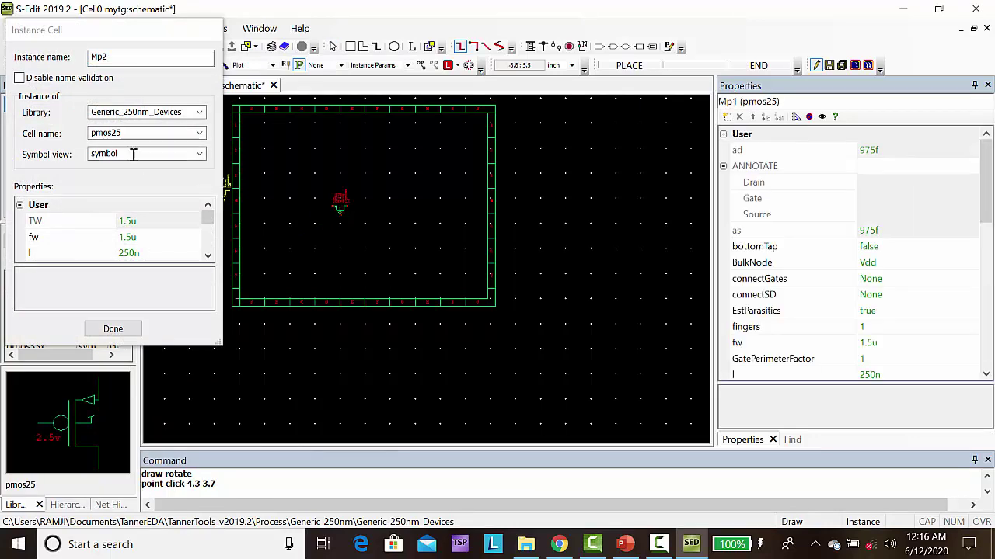
Step: Place one nmos25 instance directly above the PMOS, rotated so its gate faces up, and finish placing instances
left_click(200, 133)
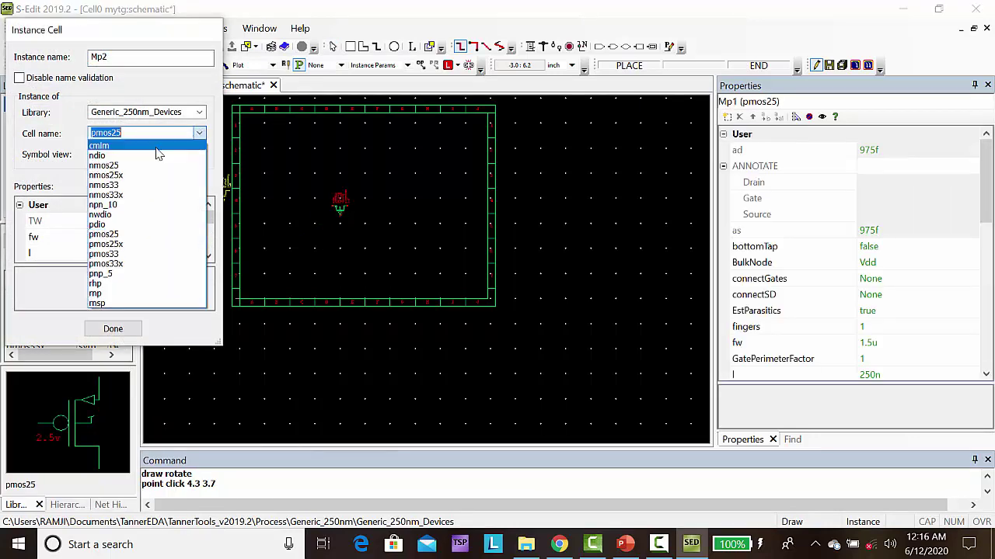
left_click(117, 166)
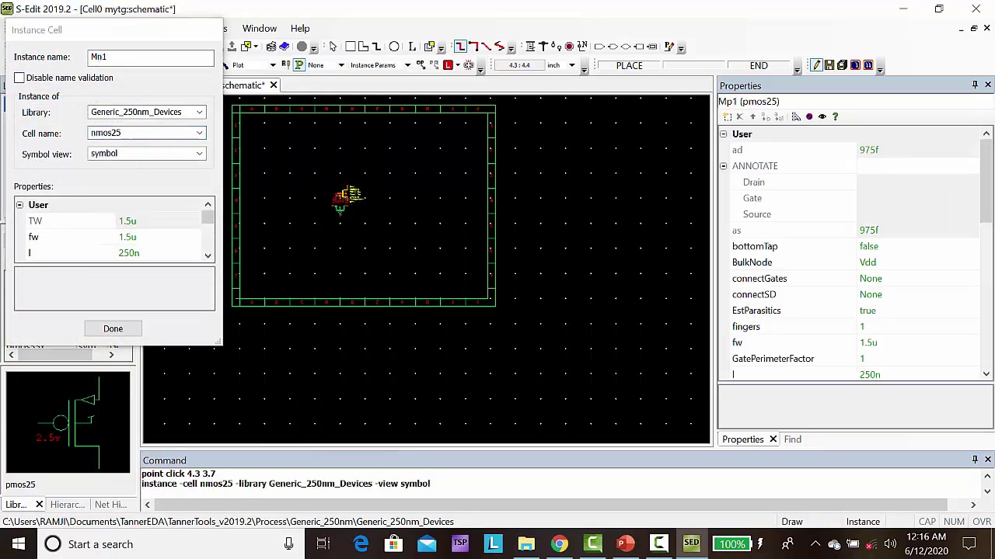
key("r")
key("r")
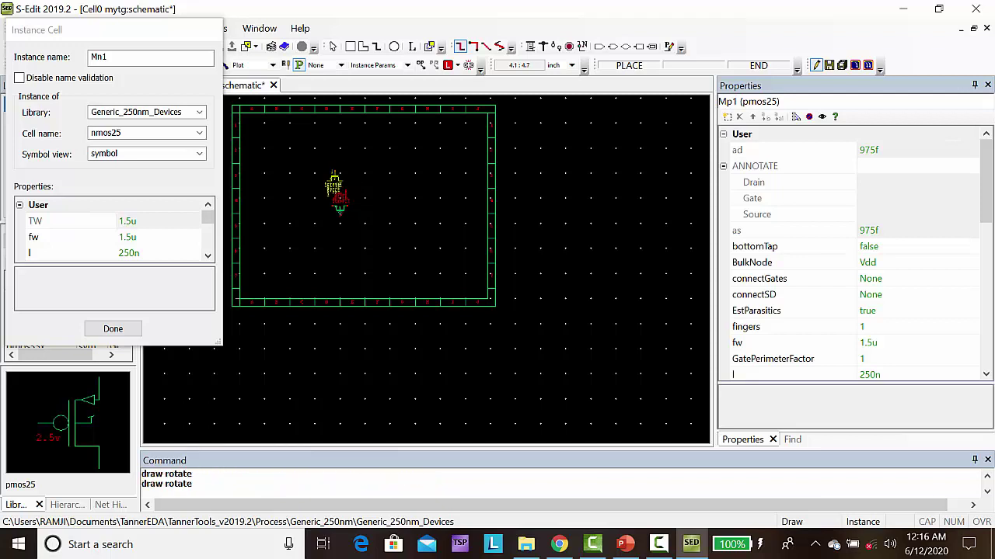
left_click(342, 177)
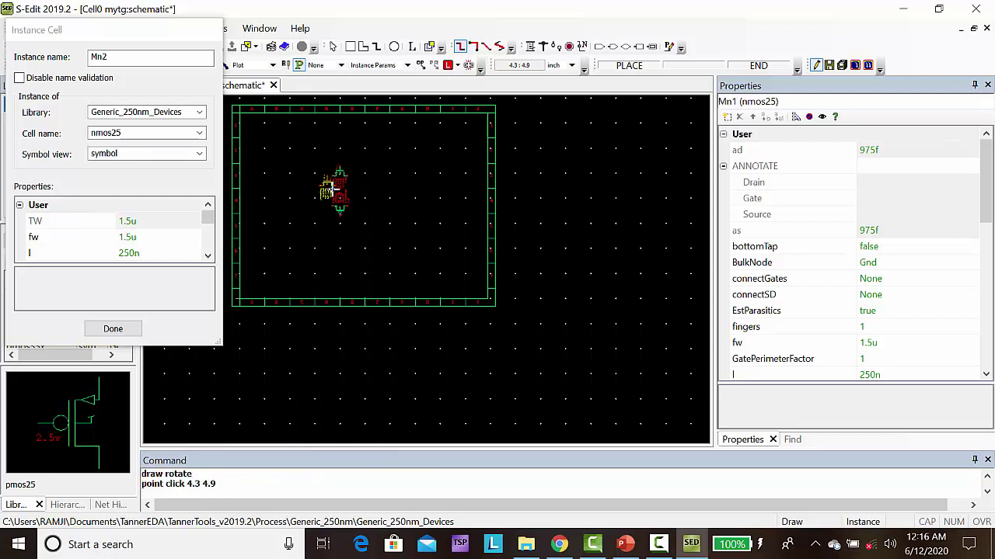
left_click(113, 328)
left_click(112, 328)
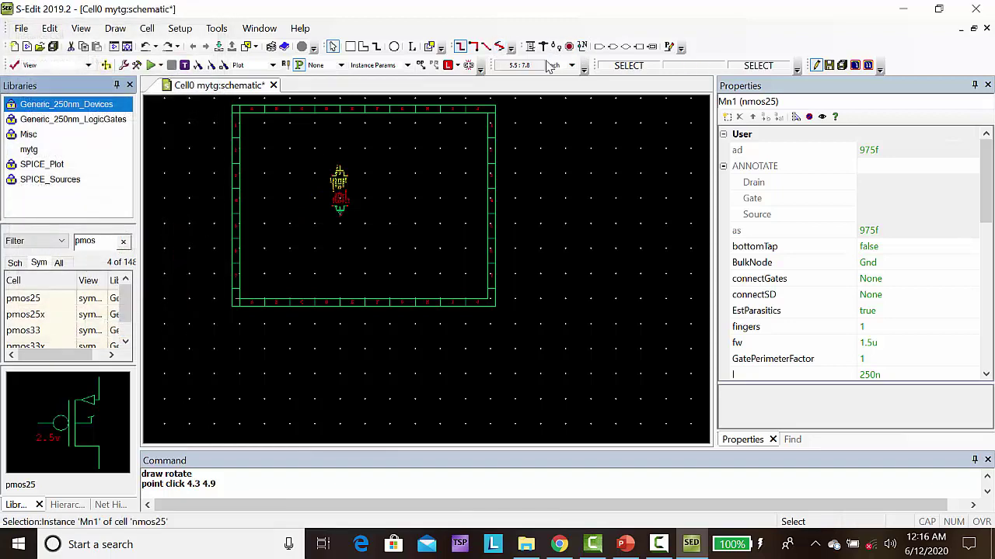
left_click(454, 363)
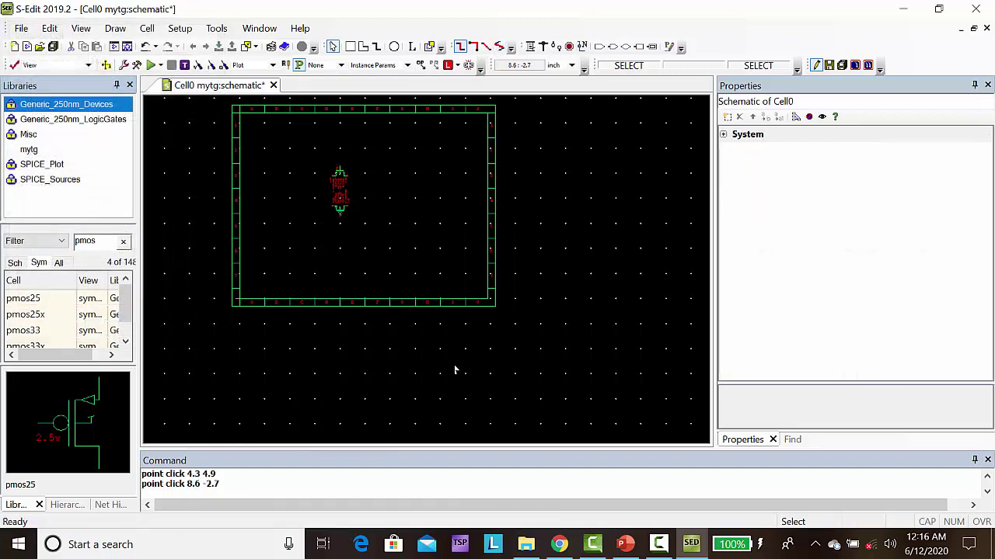
Step: Wire the NMOS and PMOS in parallel, joining their left terminals together and their right terminals together
left_click(399, 232)
key("Home")
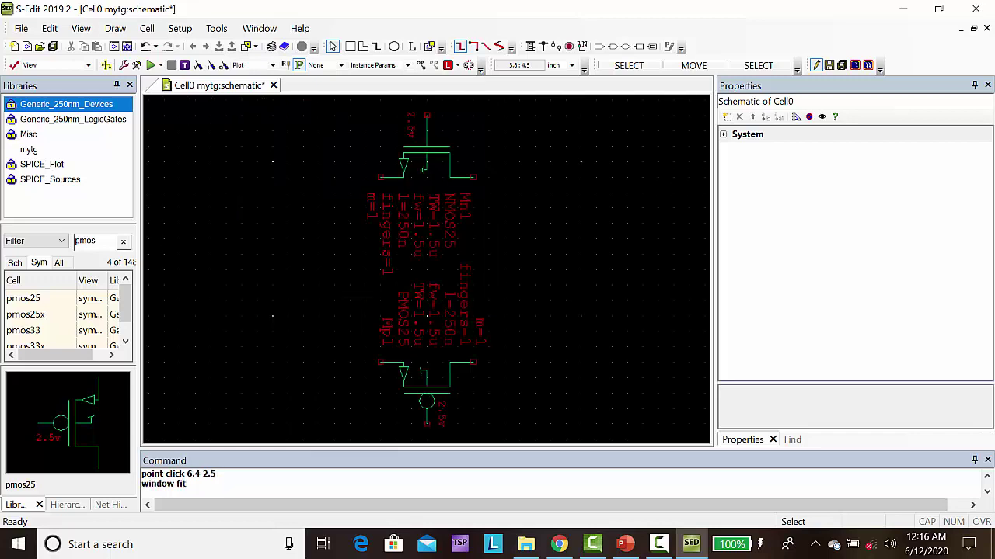
left_click(529, 46)
left_click(530, 47)
left_click(380, 177)
left_click_drag(364, 330, 365, 360)
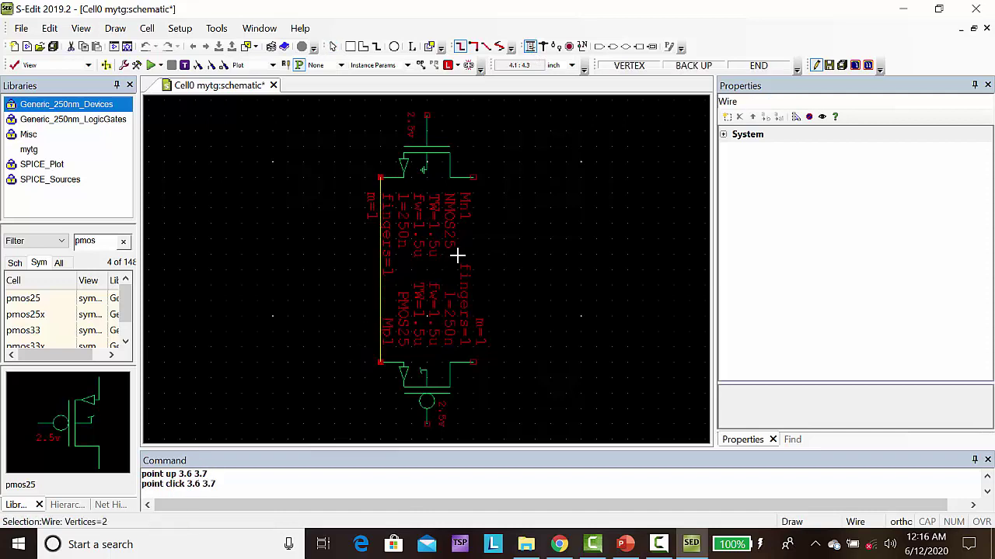
left_click(473, 178)
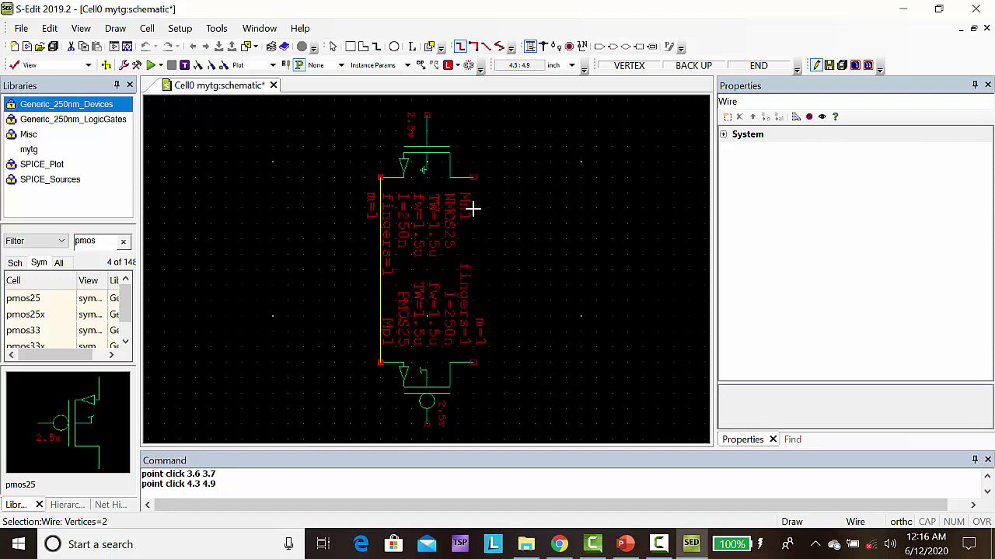
left_click(473, 362)
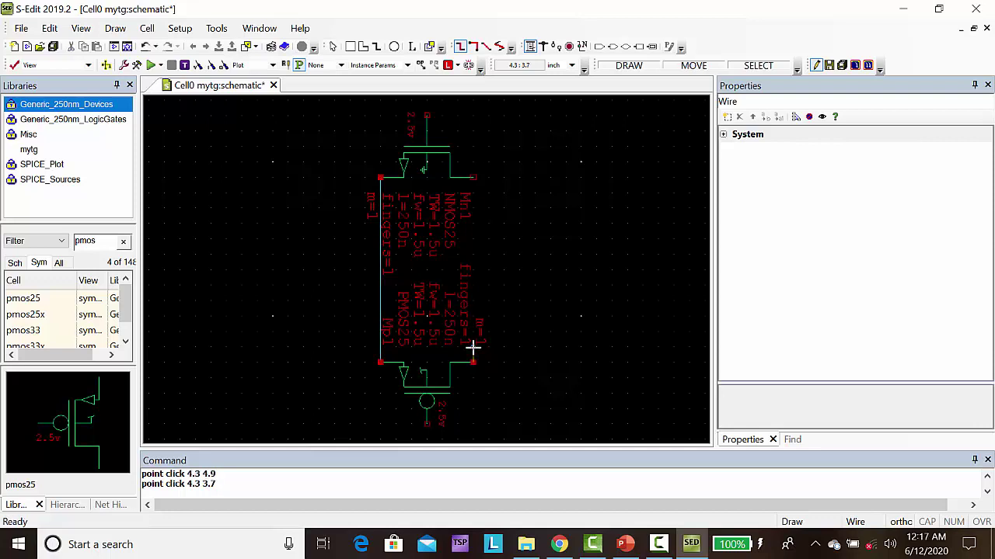
left_click(474, 177)
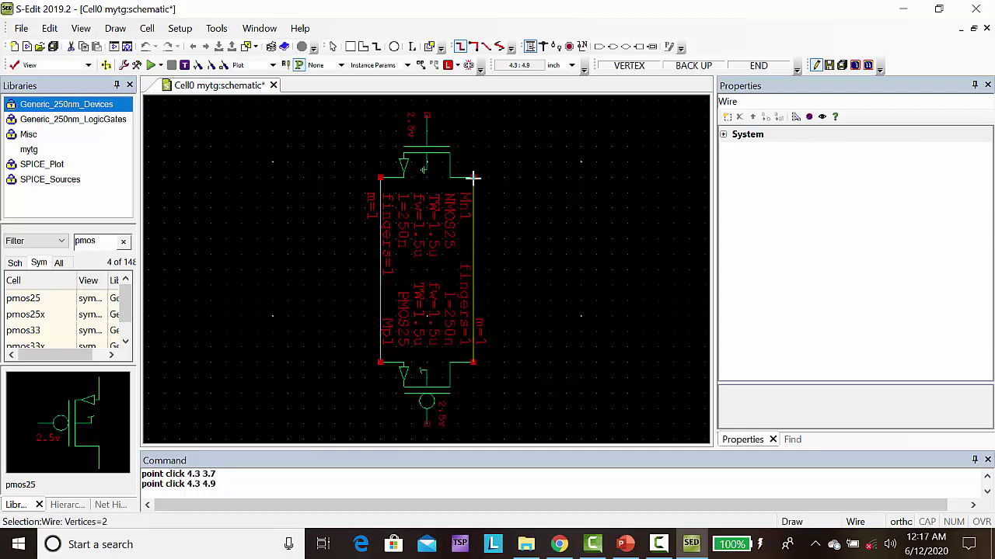
left_click(600, 48)
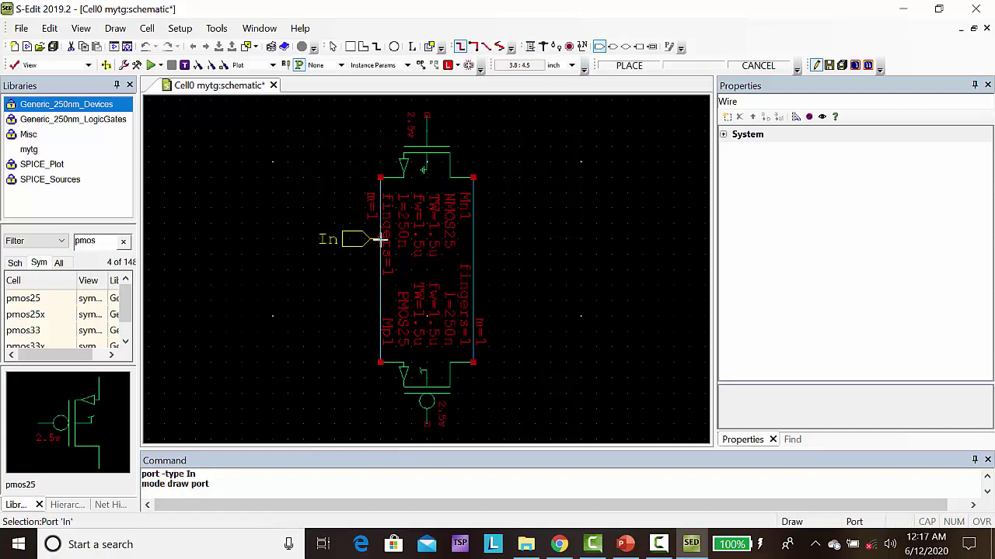
left_click(380, 271)
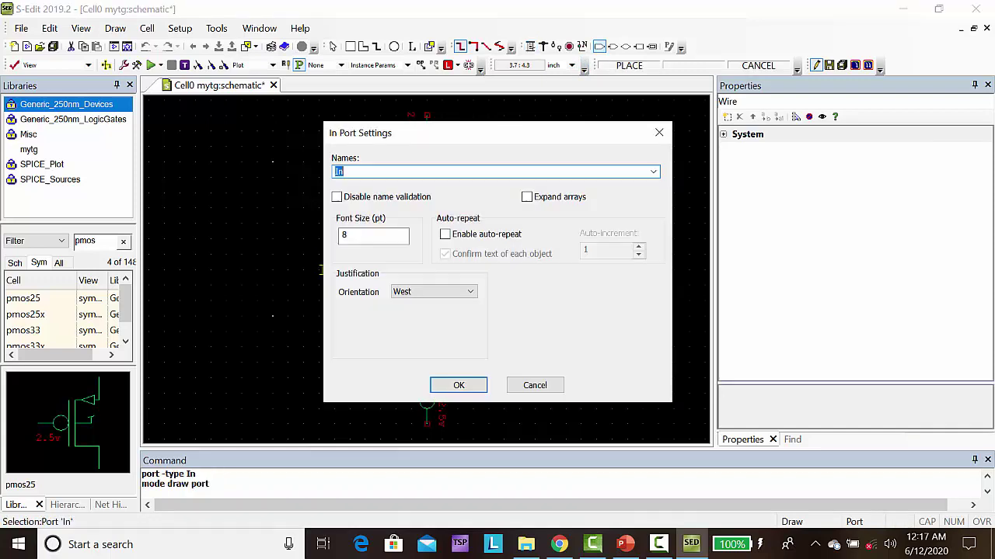
left_click(534, 386)
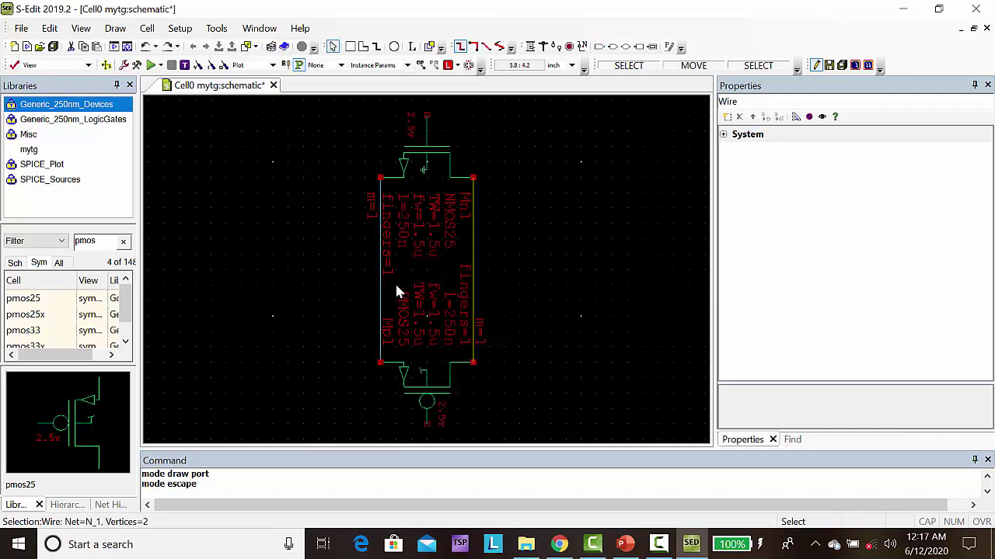
Step: Place an InOut port named A on the wire joining the transistors' left terminals, rotated so its label faces outward
left_click(625, 48)
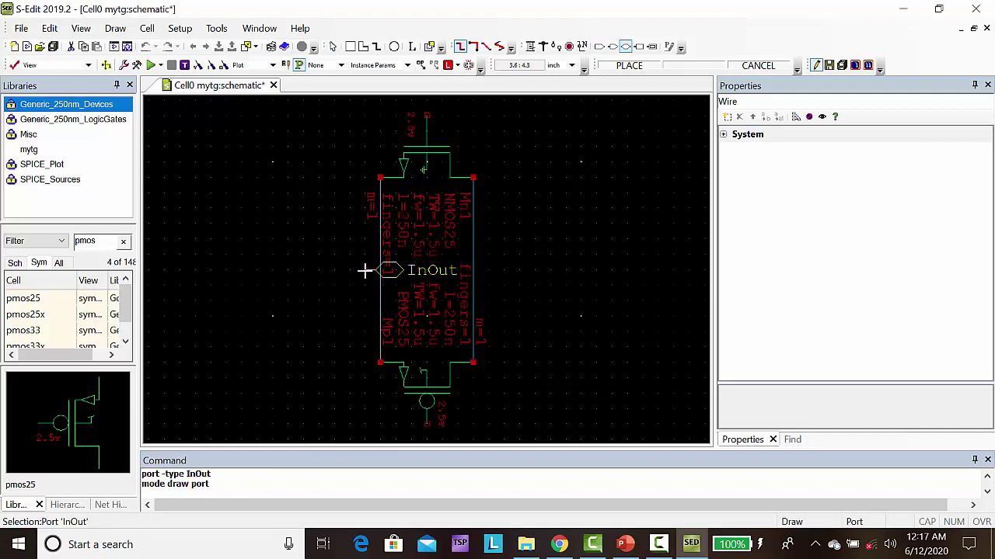
key("ctrl+r")
key("ctrl+r")
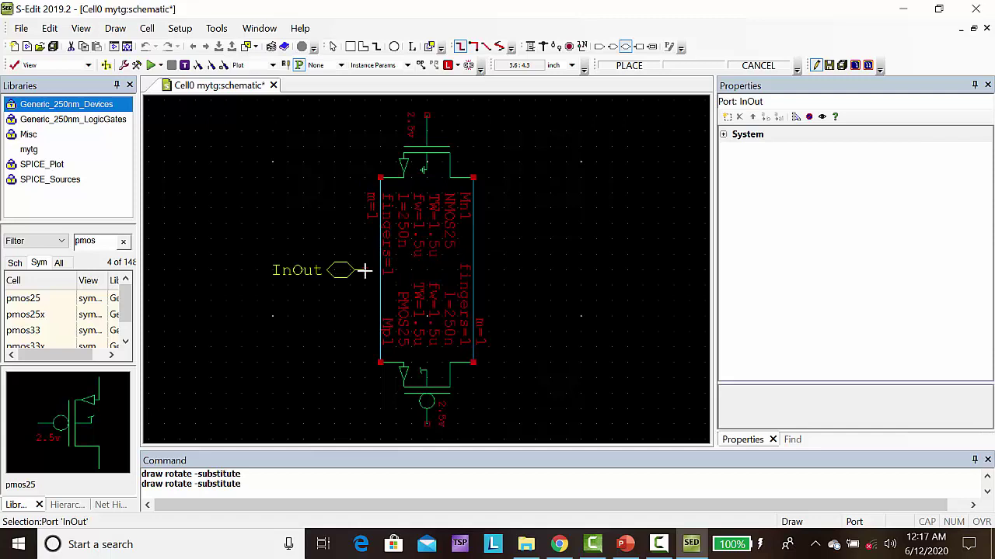
left_click(382, 271)
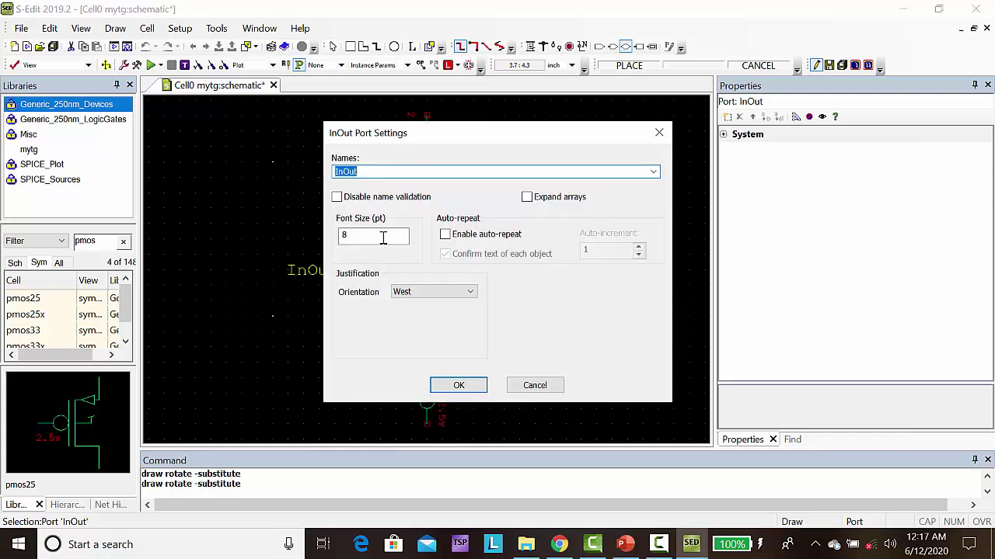
type("A")
left_click(458, 386)
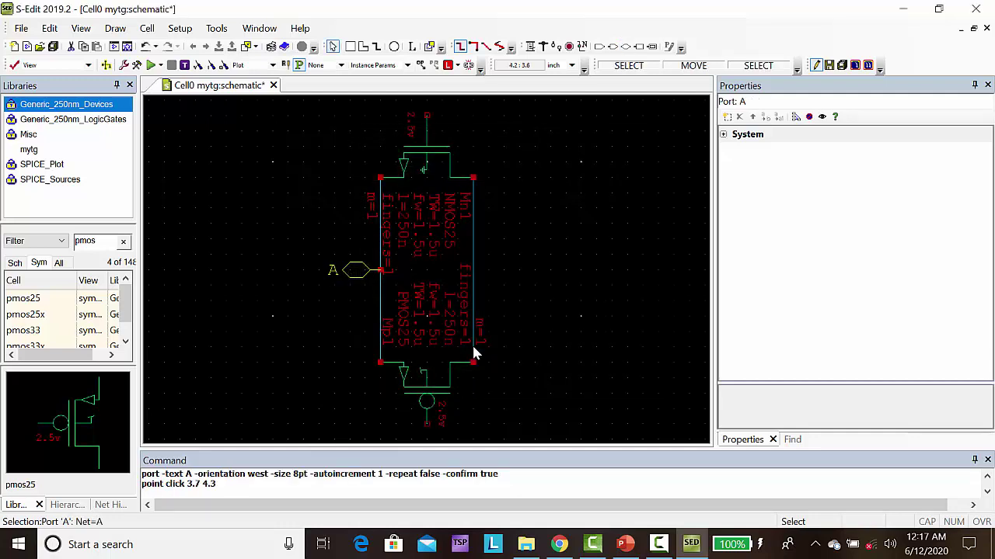
Step: Place an InOut port named B on the wire joining the transistors' right terminals, rotated so its label faces outward
left_click(626, 46)
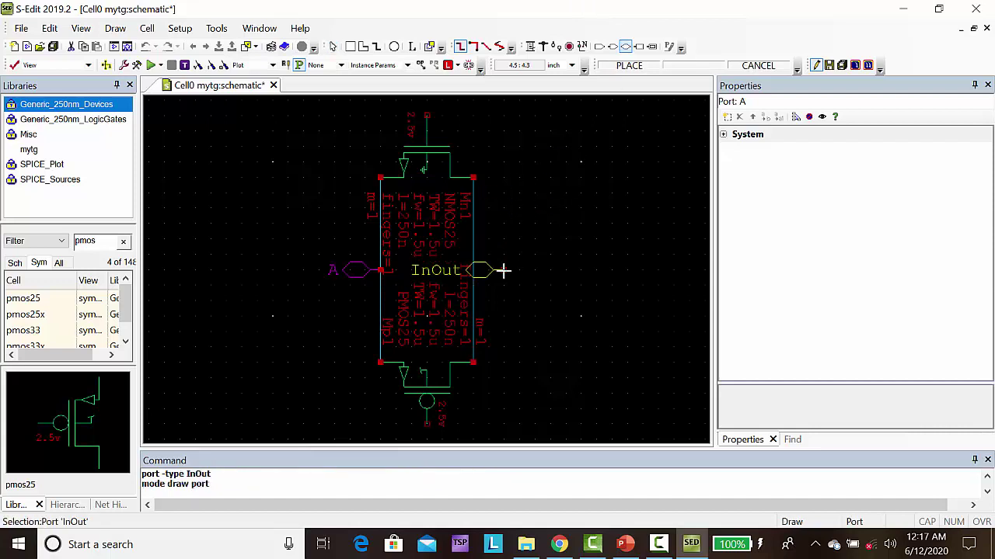
key("r")
key("r")
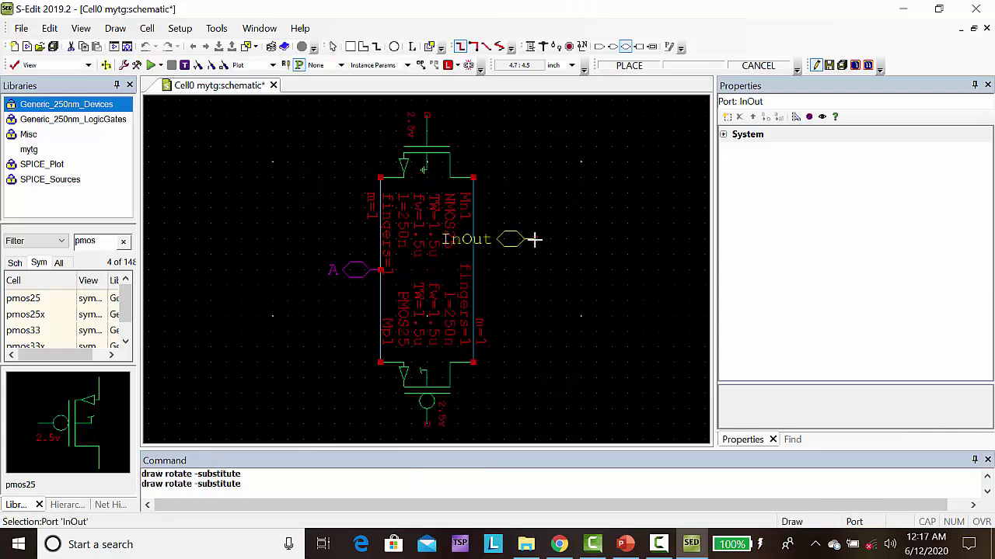
left_click(472, 254)
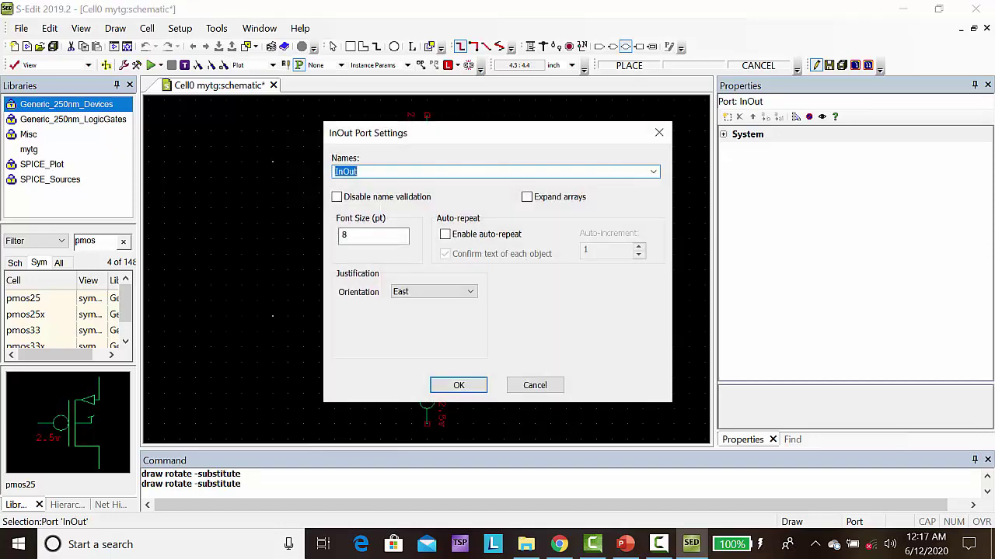
type("B")
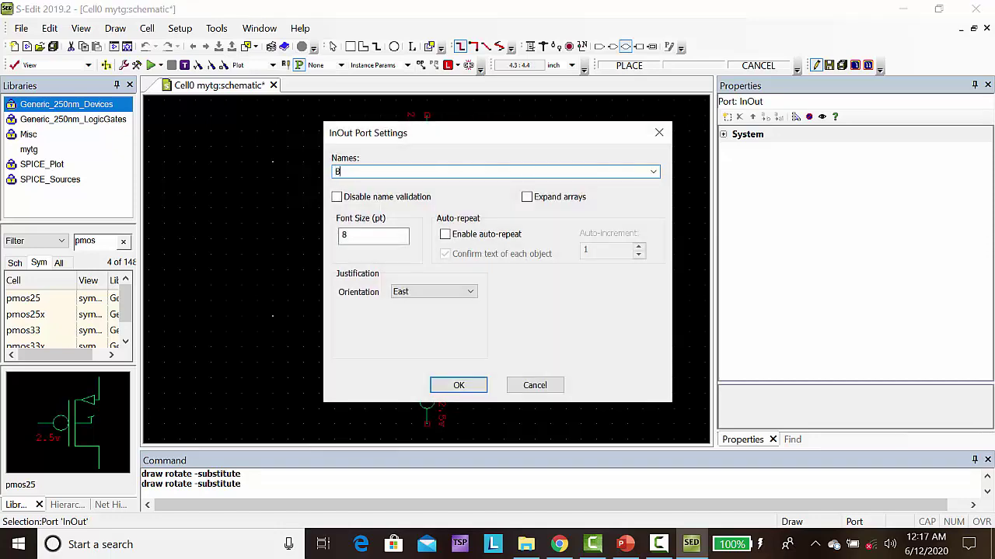
left_click(457, 386)
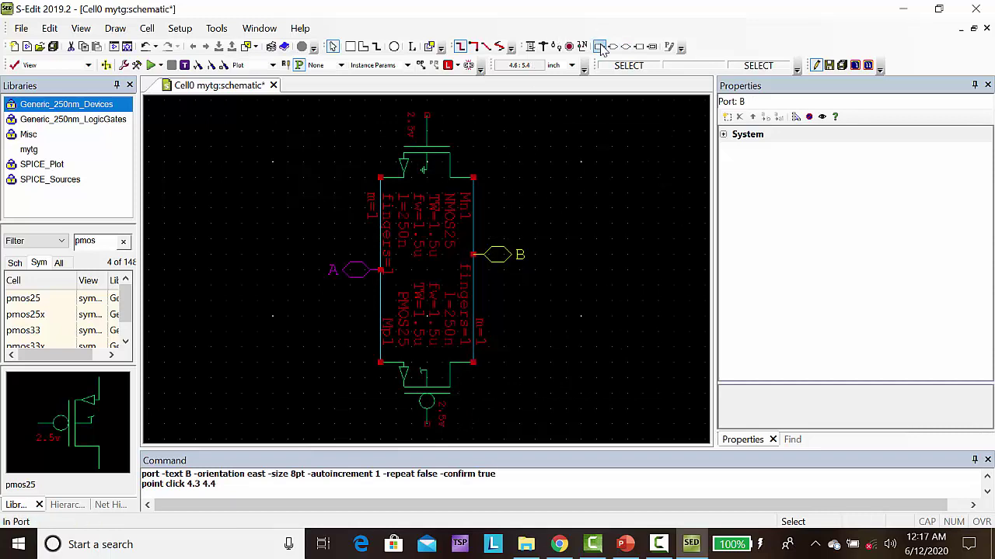
Step: Place an input port named nctrl on the NMOS gate terminal
left_click(599, 47)
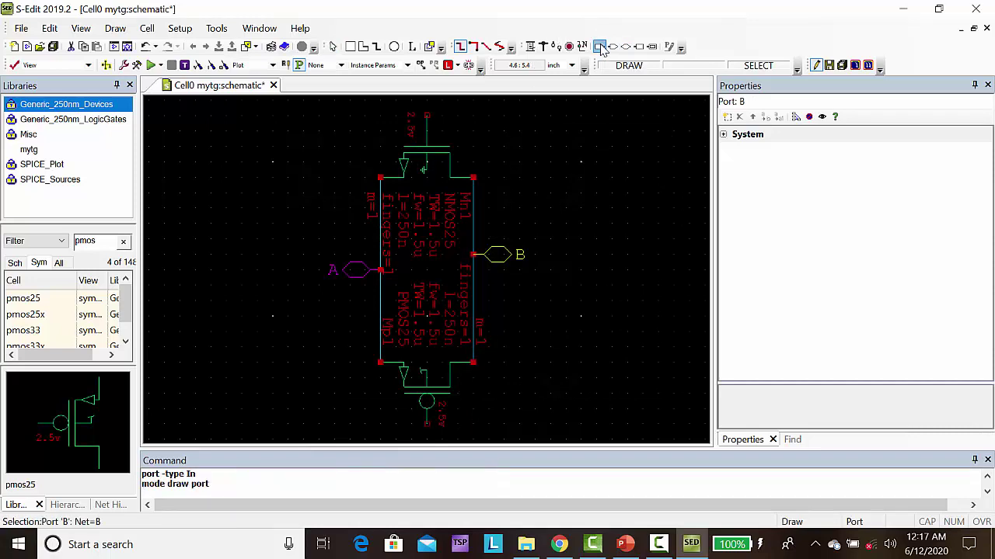
left_click(426, 116)
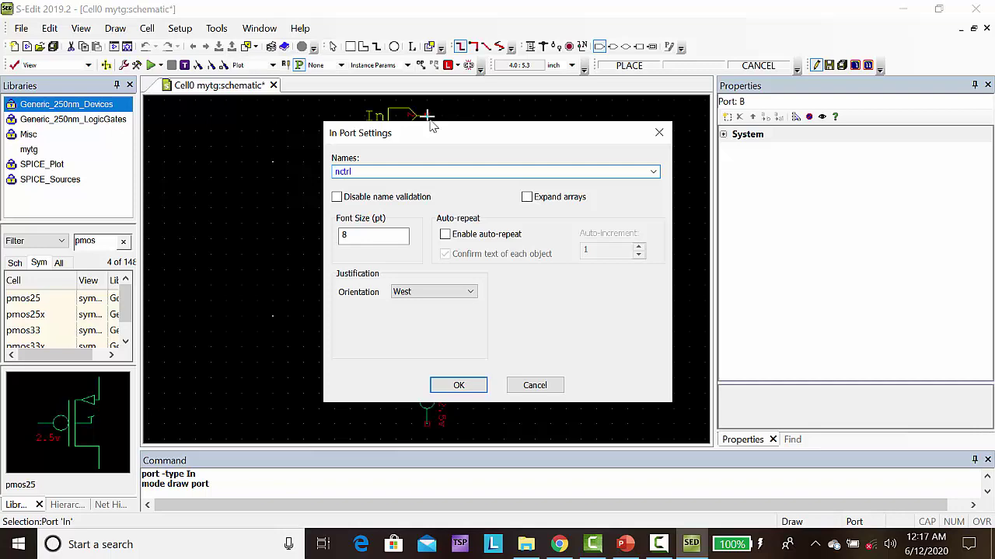
left_click(459, 385)
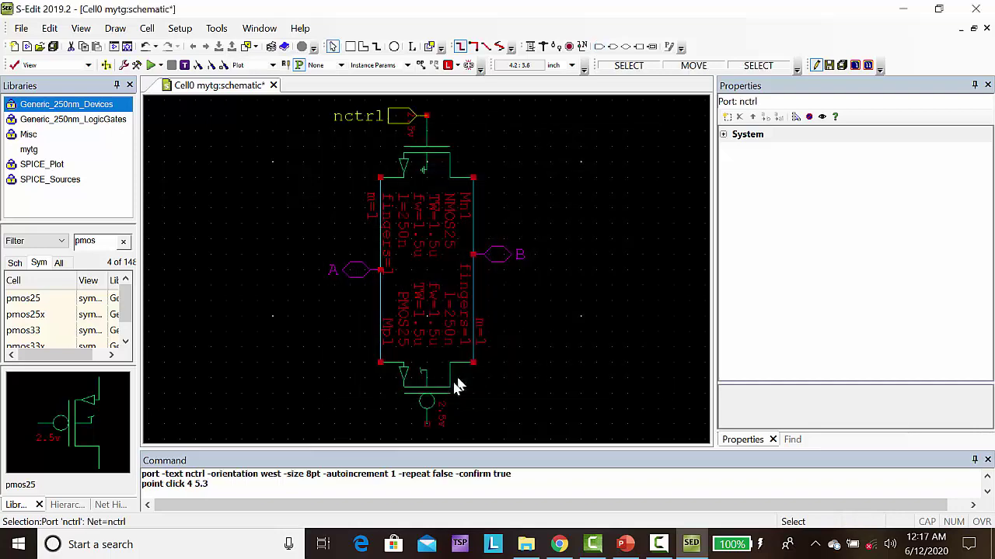
Step: Place an input port named pctrl on the PMOS gate terminal and save the design
left_click(599, 46)
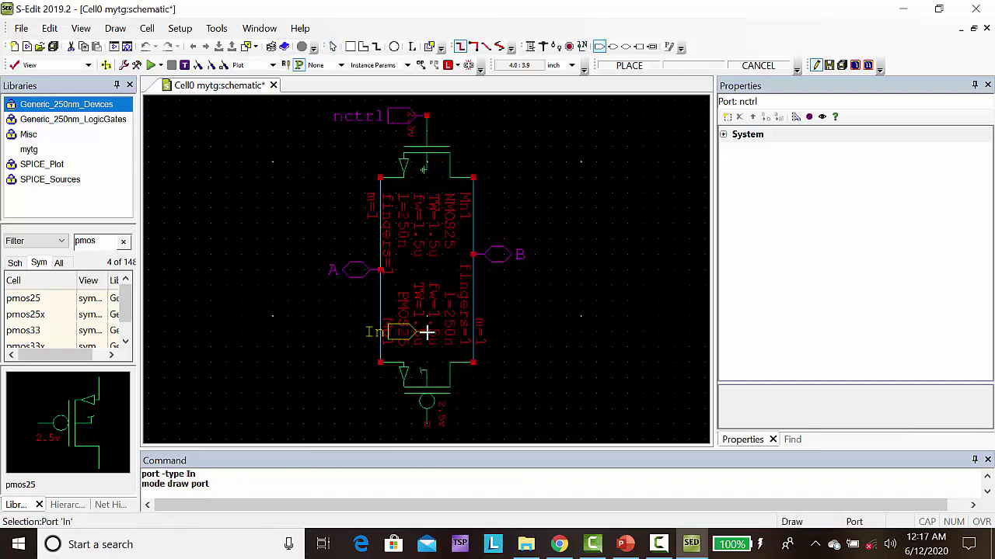
left_click(426, 424)
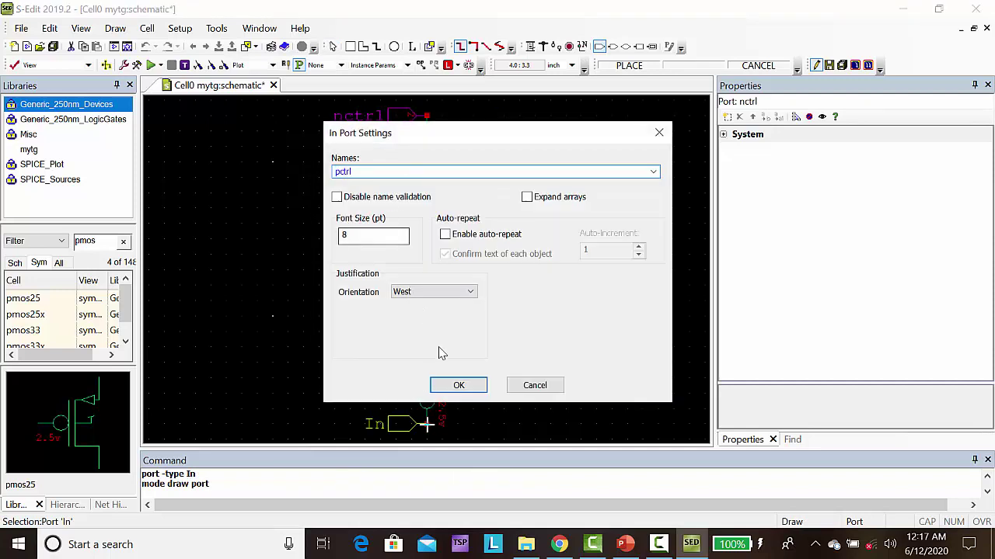
left_click(458, 386)
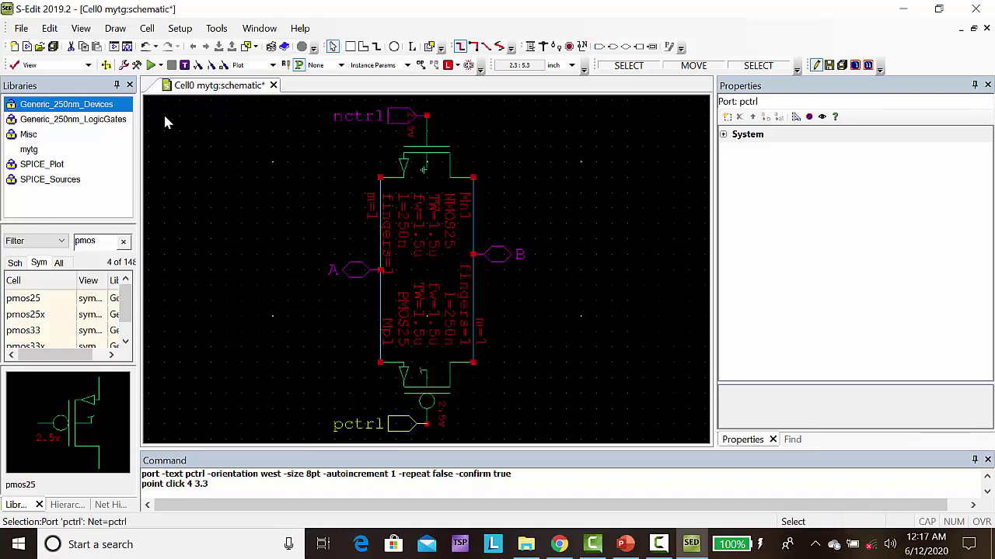
left_click(54, 46)
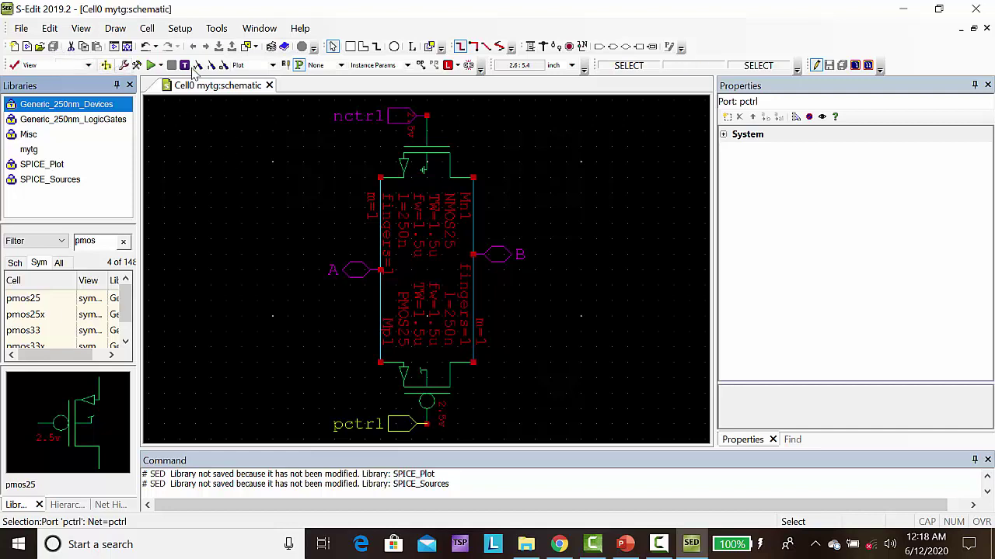
Step: Generate symbols for all mytg cells in replace mode, with port A on the left, B right, nctrl top and pctrl bottom
left_click(114, 29)
mouse_move(146, 30)
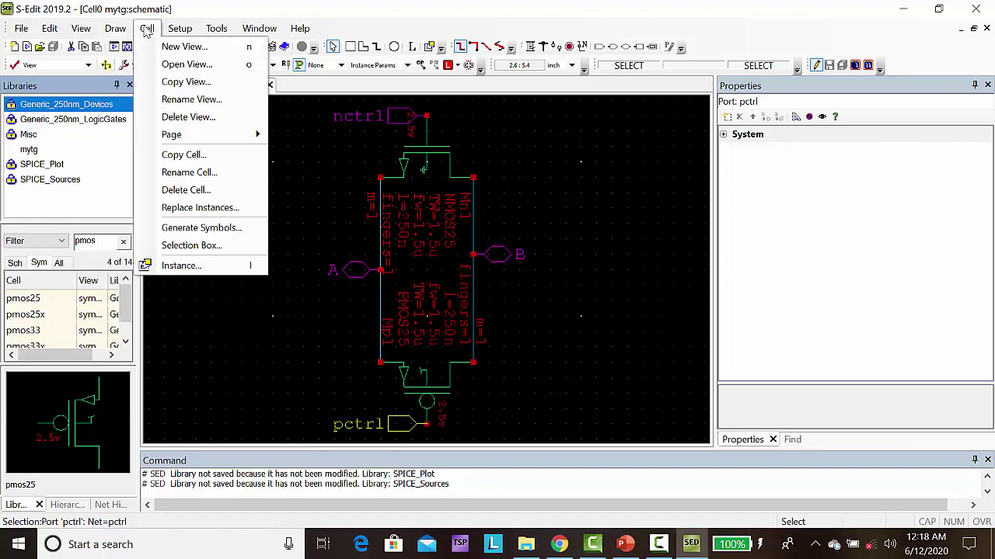
left_click(202, 228)
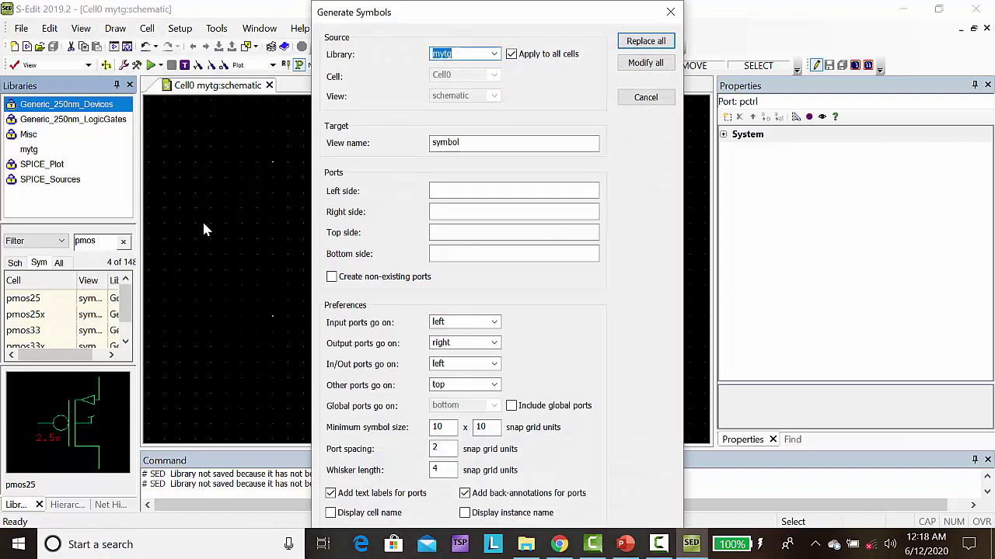
left_click(461, 191)
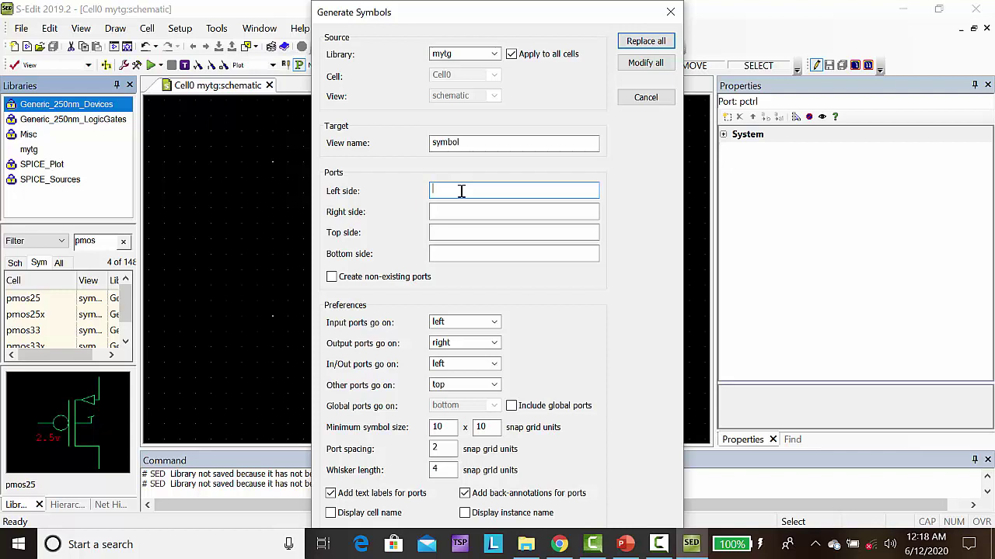
type("A")
left_click(435, 212)
type("B")
left_click(444, 236)
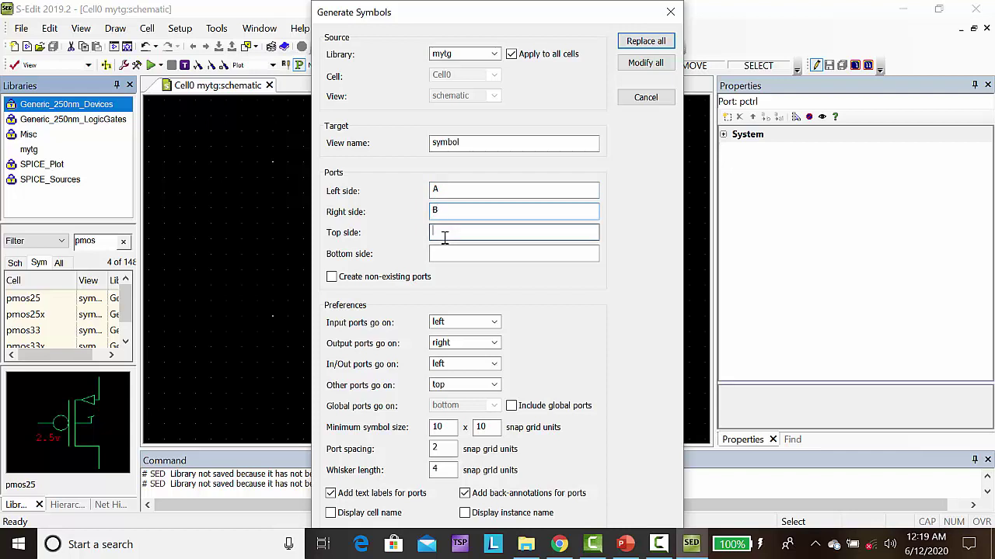
type("nctrl")
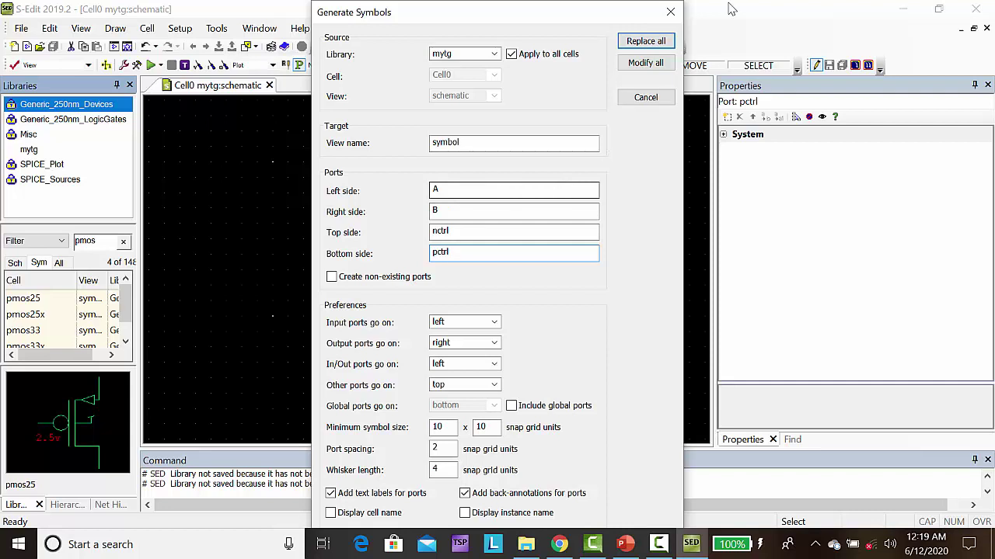
left_click(645, 42)
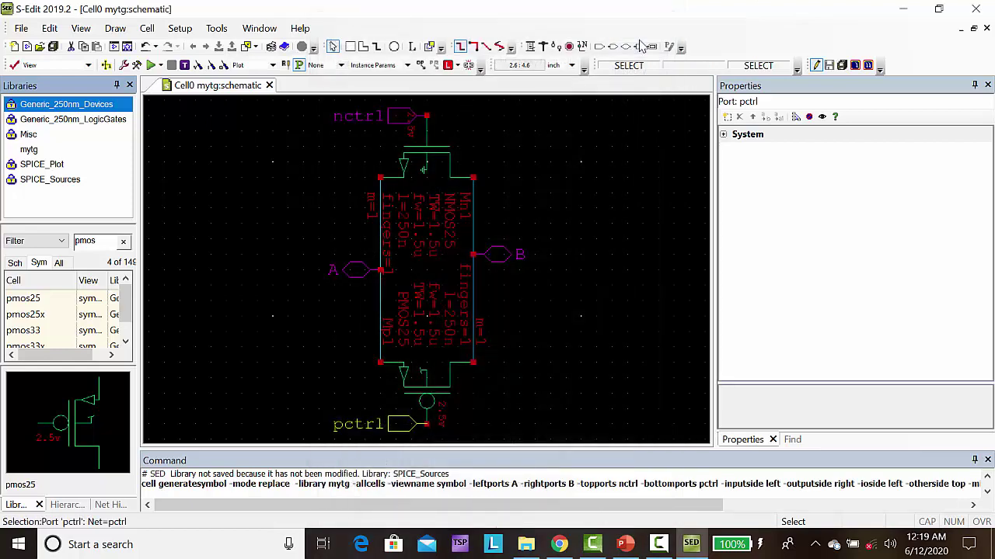
Step: Remove the pmos cell filter for the mytg library and open the symbol view of Cell0
left_click(25, 149)
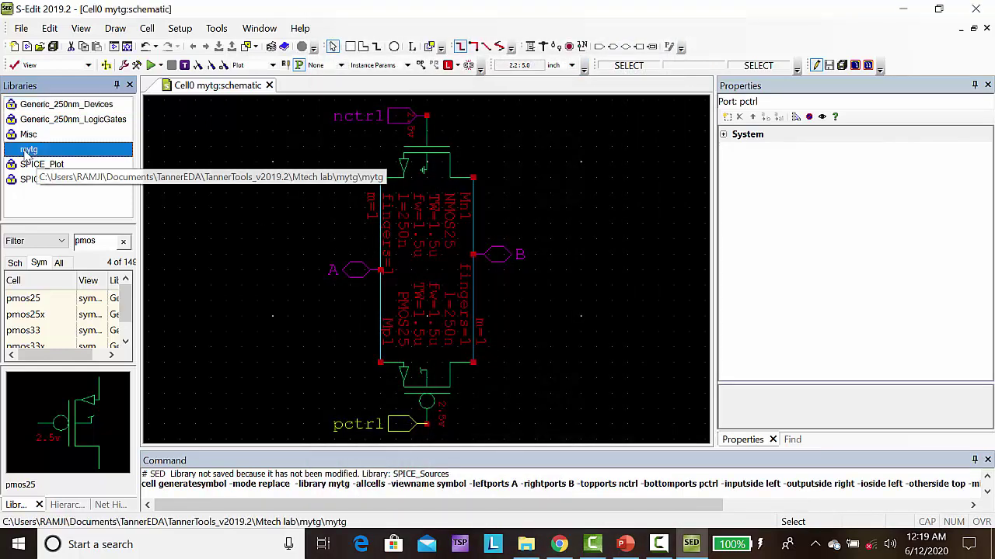
left_click(13, 265)
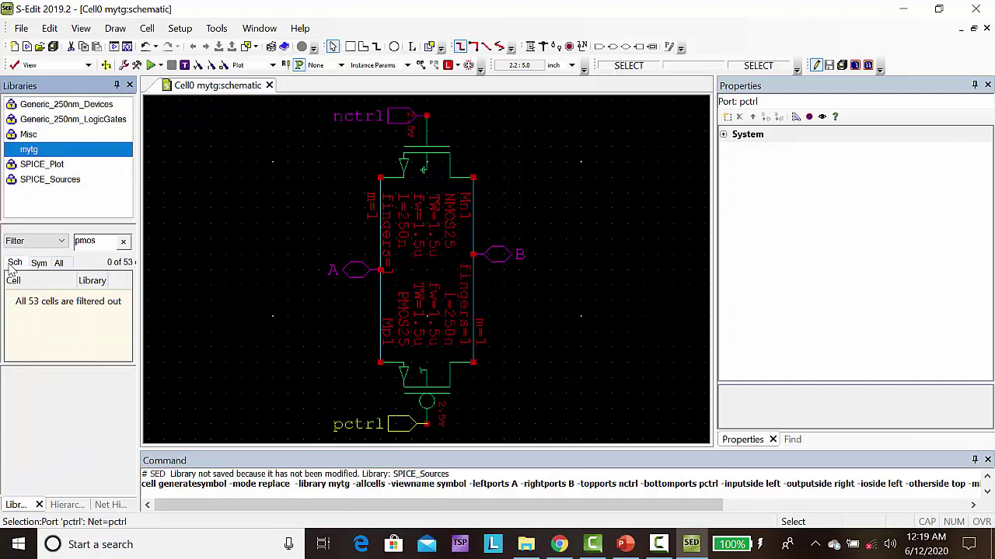
left_click(122, 242)
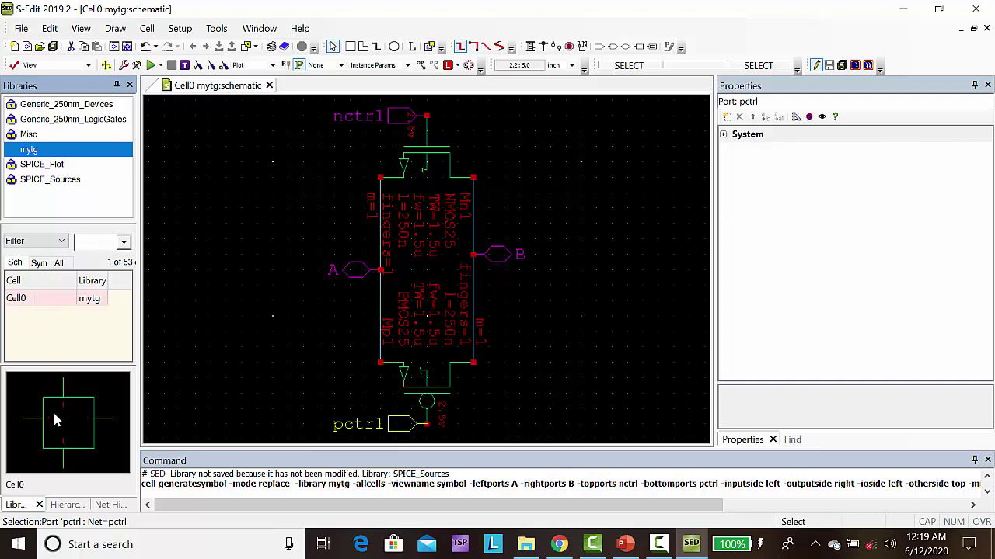
left_click(38, 263)
double_click(20, 303)
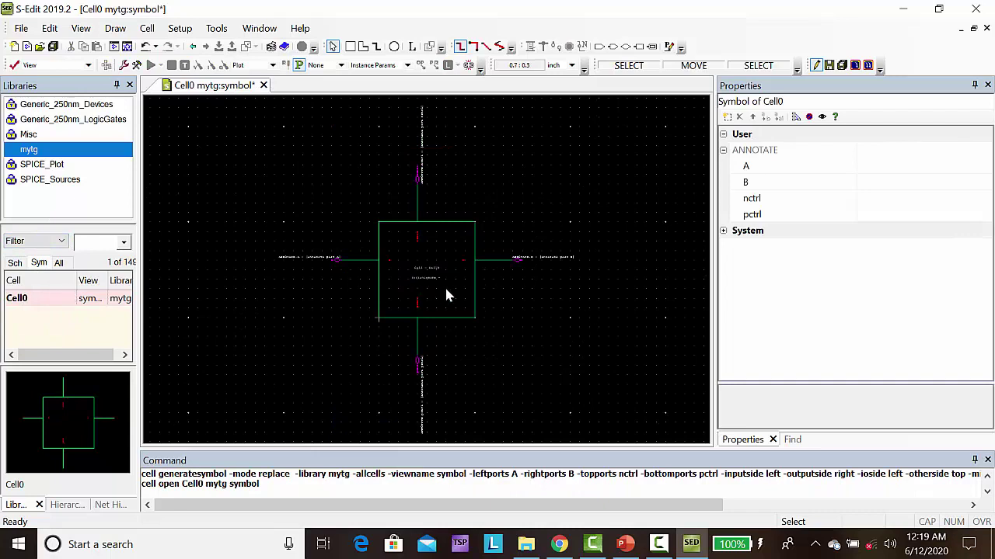
Step: Delete the symbol's body box and draw a closed right-pointing triangle path between the A and B pin lines
left_click(447, 295)
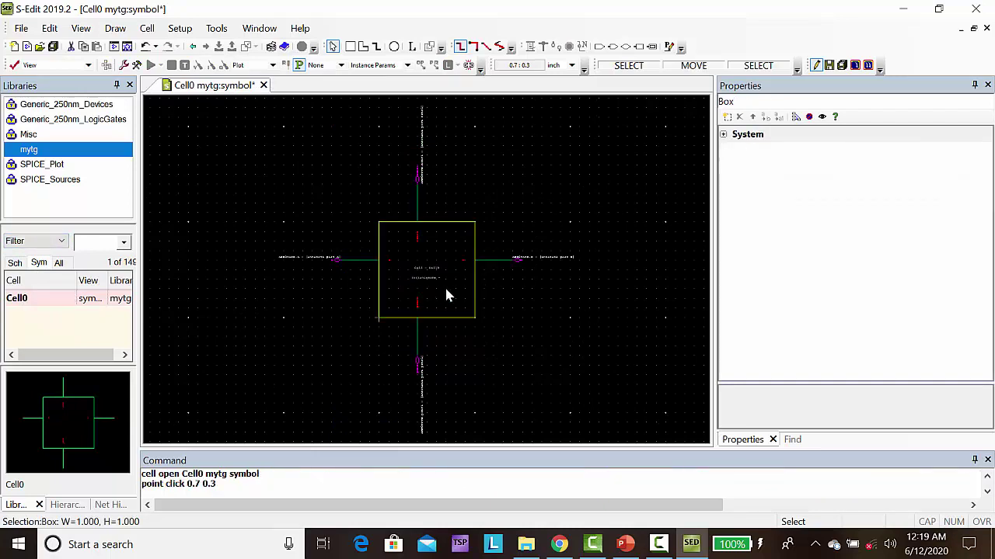
key("Delete")
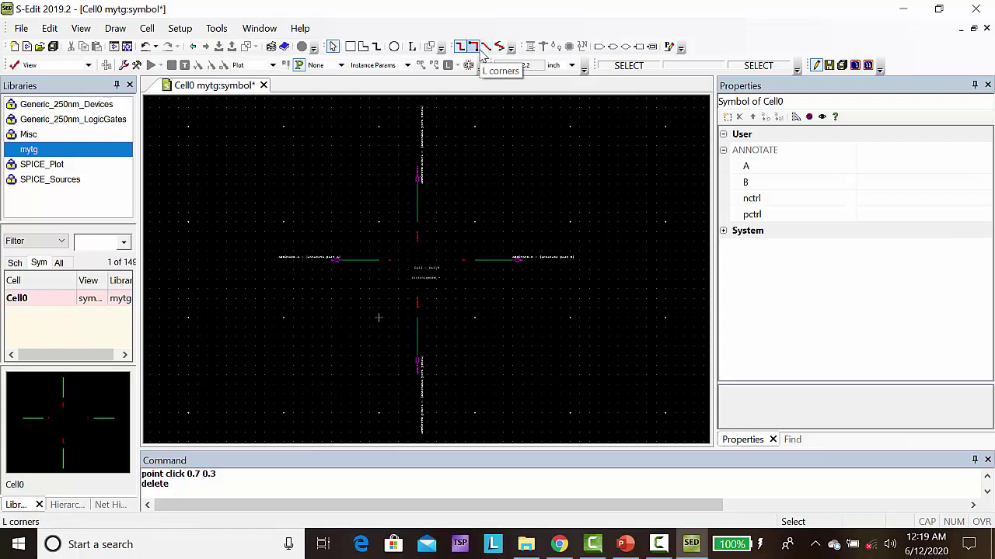
left_click(472, 47)
left_click(336, 260)
left_click(379, 346)
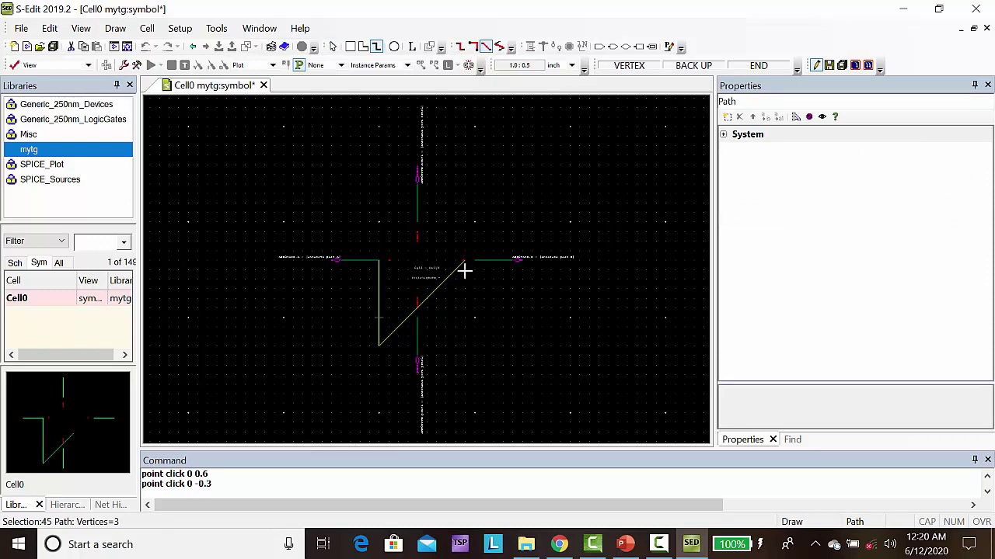
left_click(378, 355)
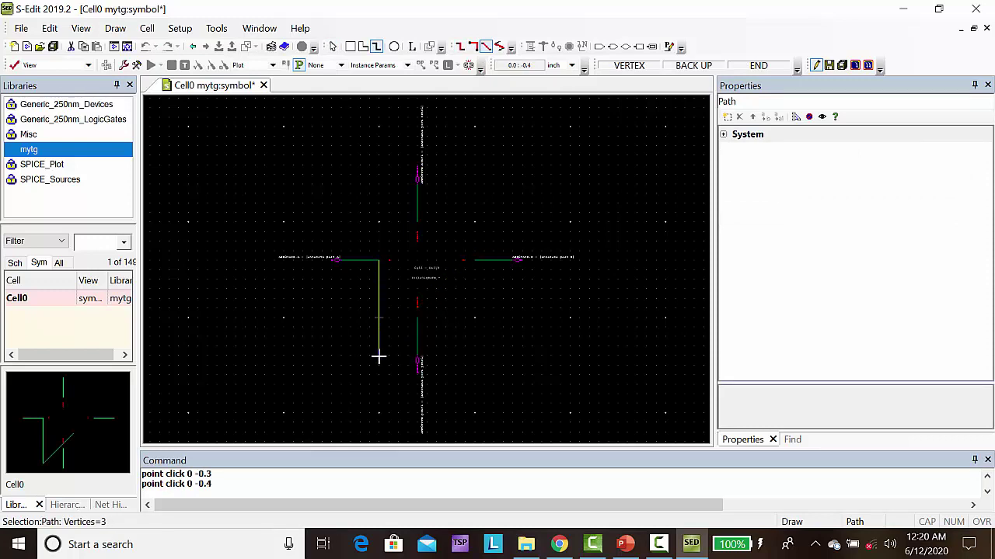
left_click(466, 261)
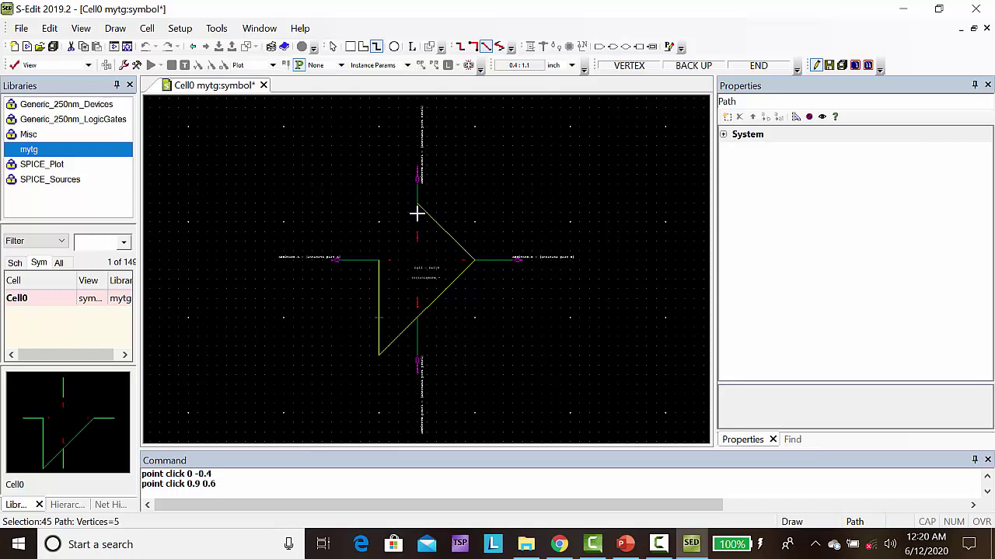
left_click(379, 184)
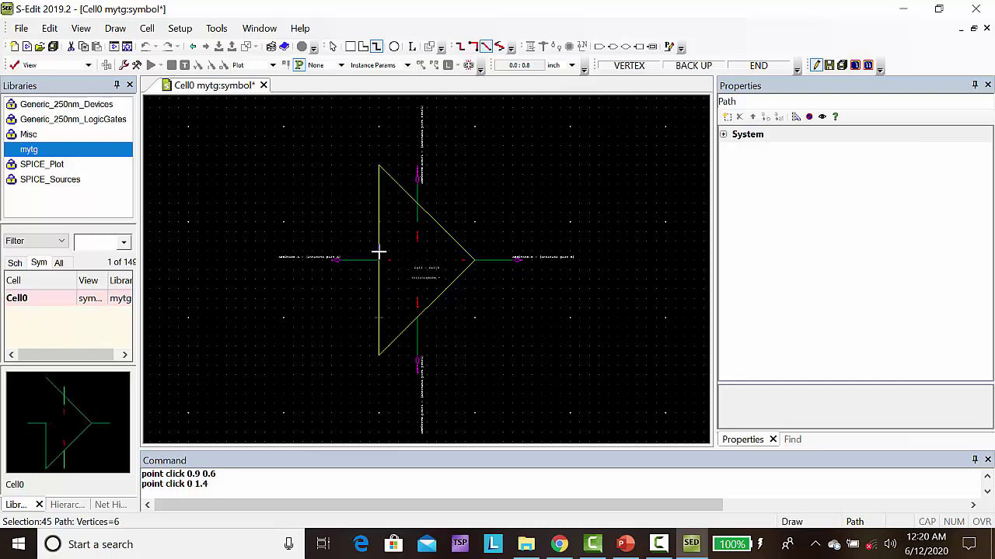
left_click(379, 270)
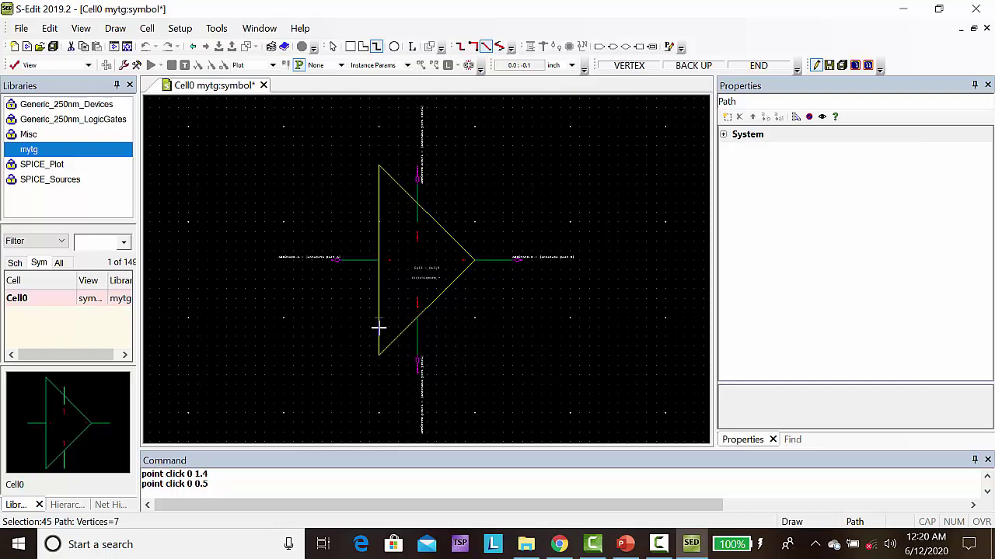
key("BackSpace")
double_click(379, 261)
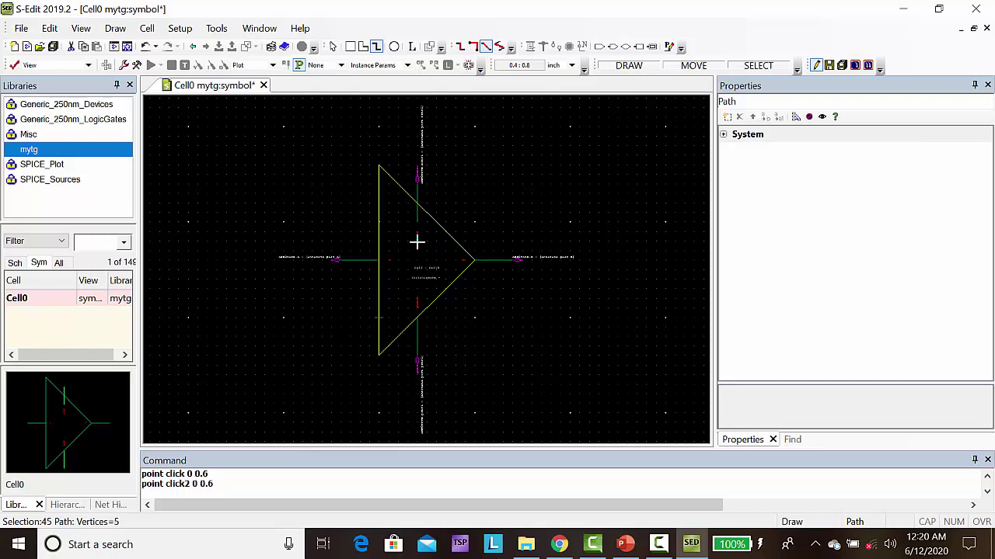
Step: Draw a mirrored left-pointing triangle path with vertices at (1, 1.6), (1, -0.4) and the inner end of the A pin line
left_click(474, 165)
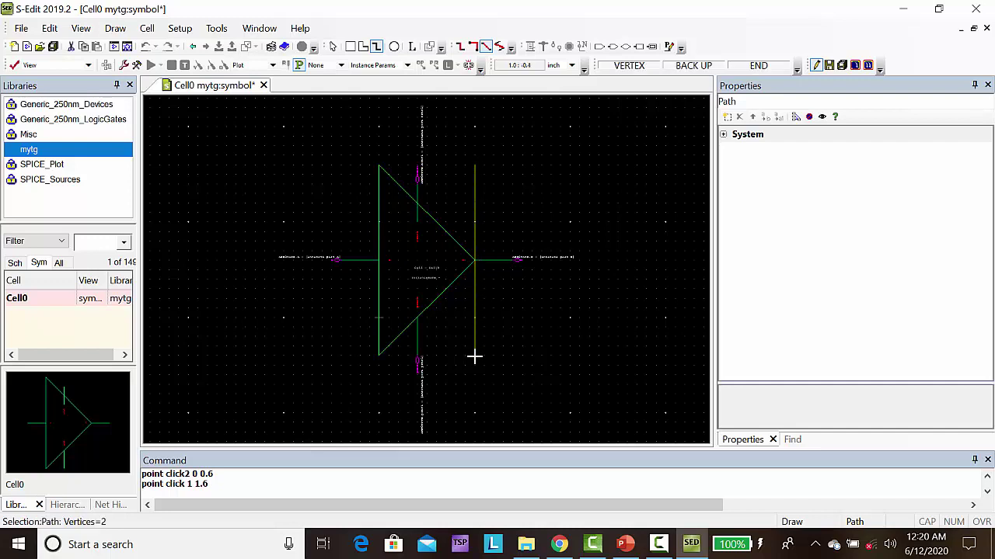
left_click(474, 357)
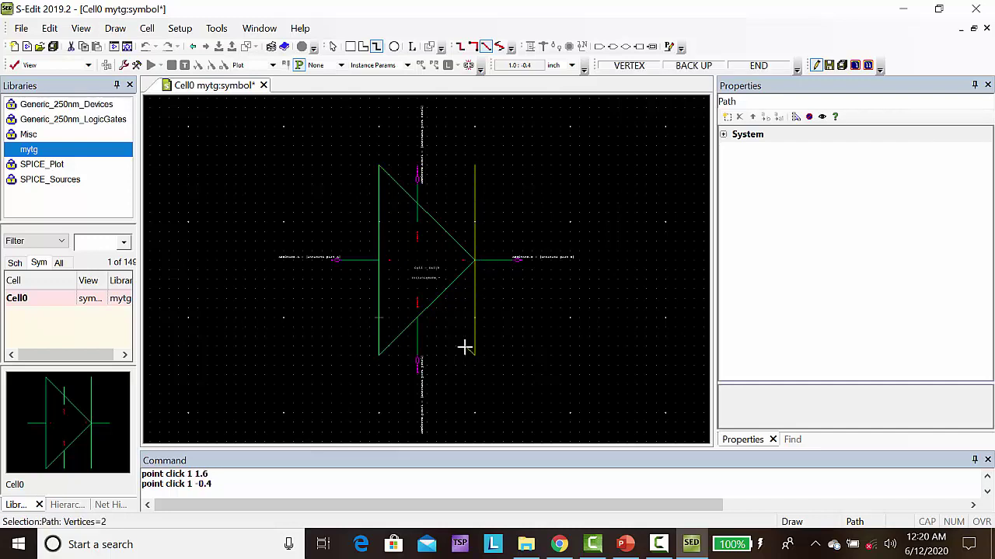
left_click(378, 261)
double_click(474, 166)
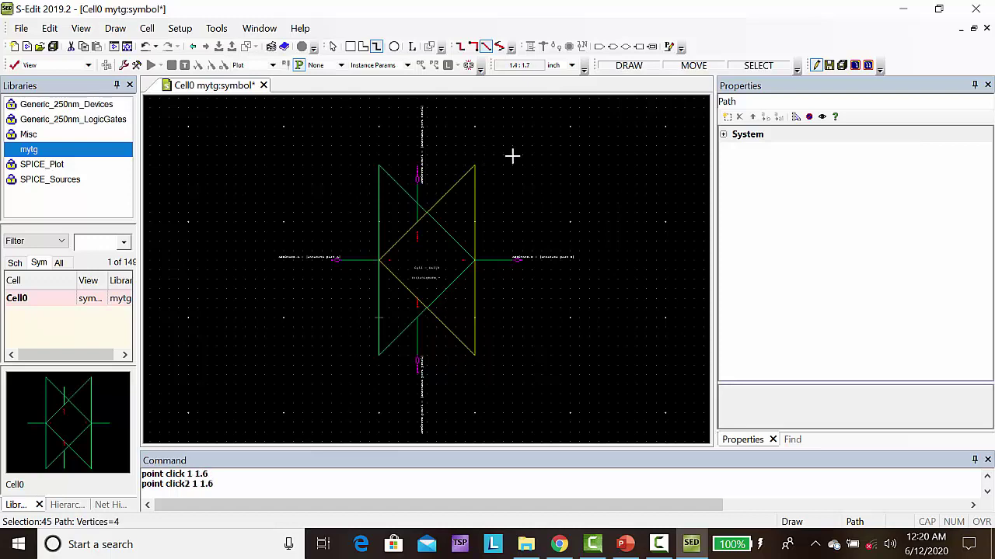
key("Escape")
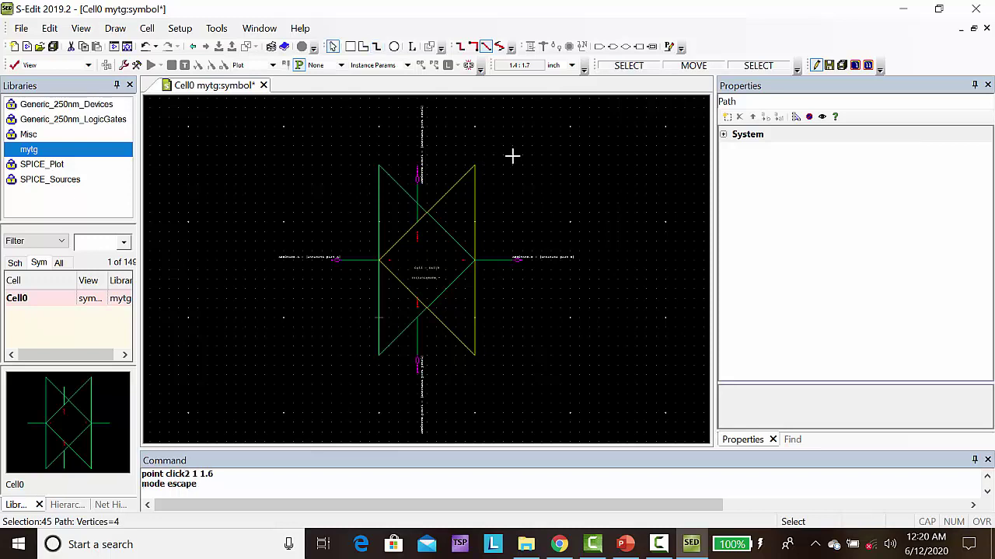
Step: Move the nctrl pin line and its port so they line up with the upper crossing of the two triangles
left_click(418, 200)
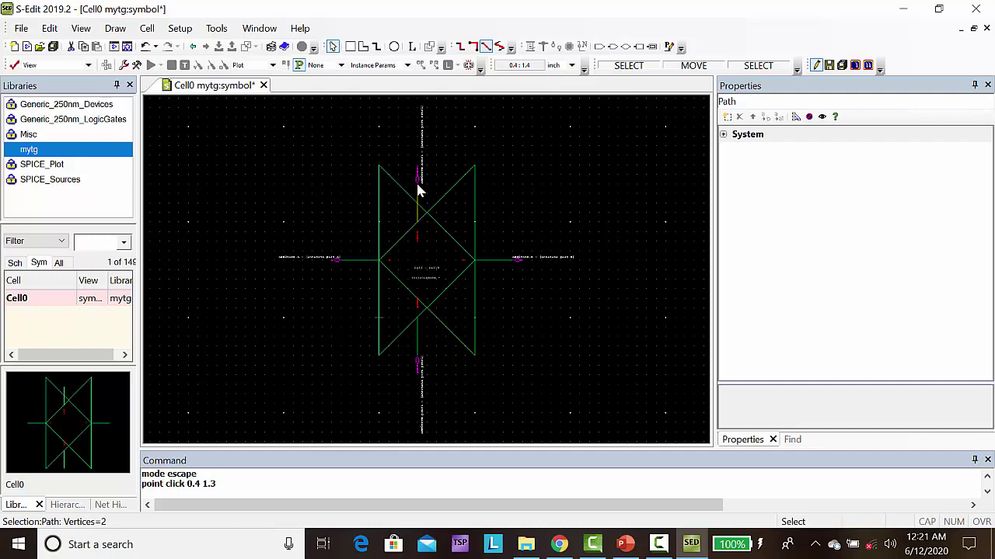
key("alt")
mouse_move(436, 181)
left_mouse_down()
mouse_move(428, 162)
mouse_move(440, 170)
mouse_move(428, 171)
left_mouse_up()
left_click(419, 179)
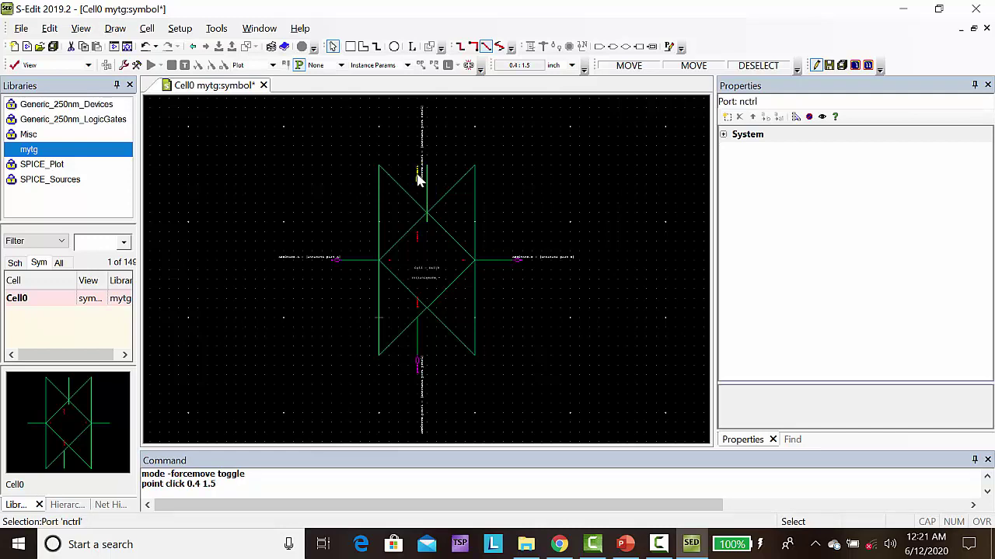
key("ctrl")
left_click_drag(418, 180, 437, 169)
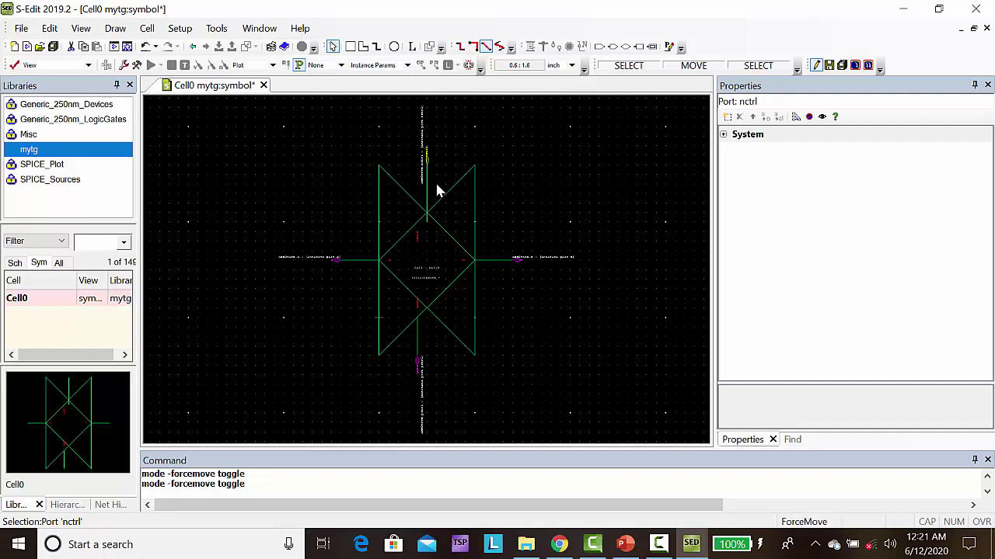
left_click(418, 343)
left_click(418, 343)
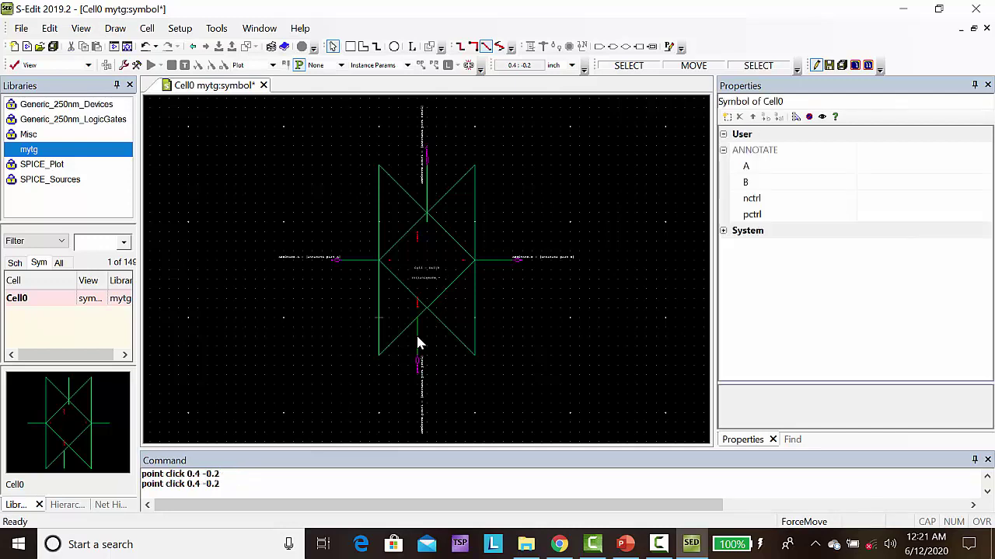
Step: Draw an inversion circle of radius 0.1 just below the lower crossing of the two triangles
left_click(394, 46)
mouse_move(426, 327)
left_mouse_down()
mouse_move(427, 306)
mouse_move(427, 318)
left_mouse_up()
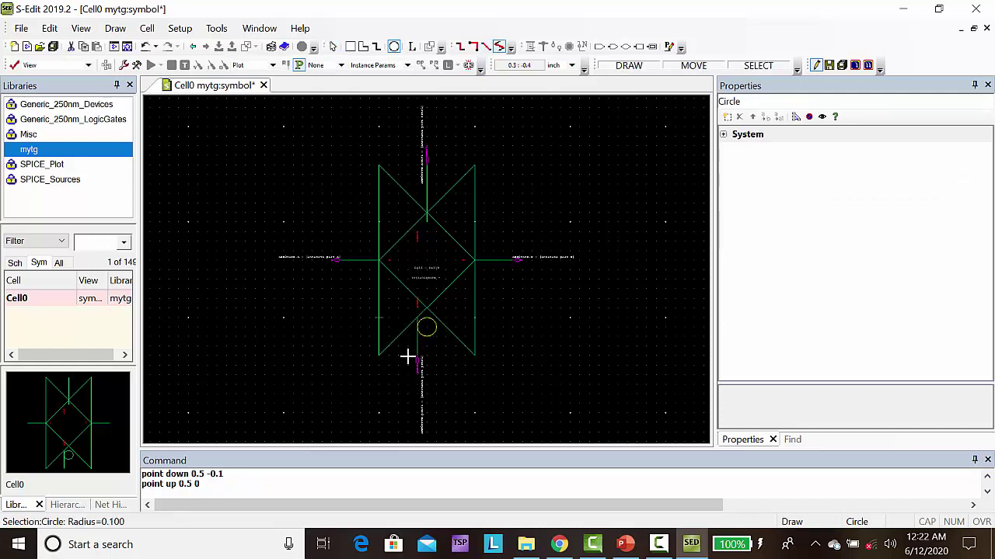
key("Escape")
key("Escape")
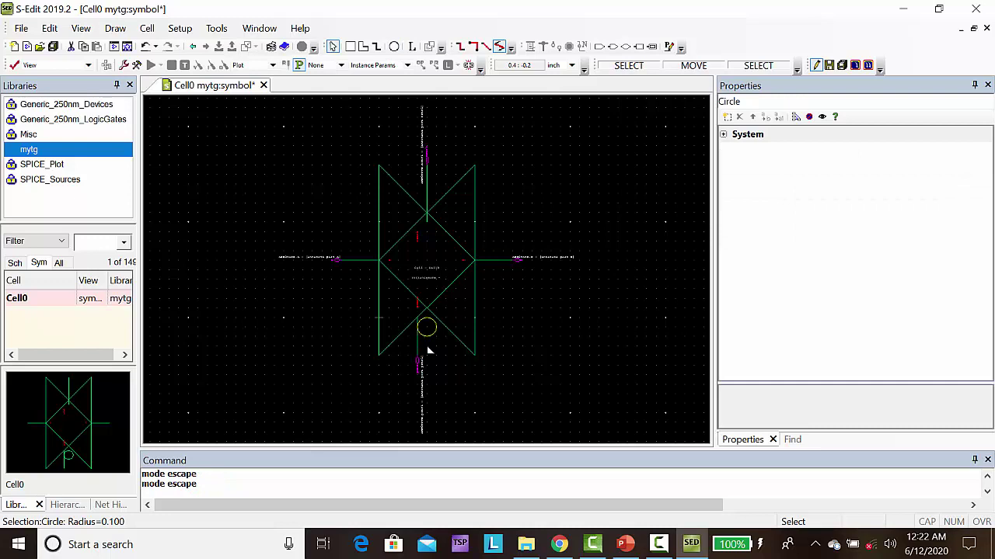
Step: Move the pctrl pin line and its port directly below the inversion circle and save all changes
left_click_drag(427, 360, 428, 388)
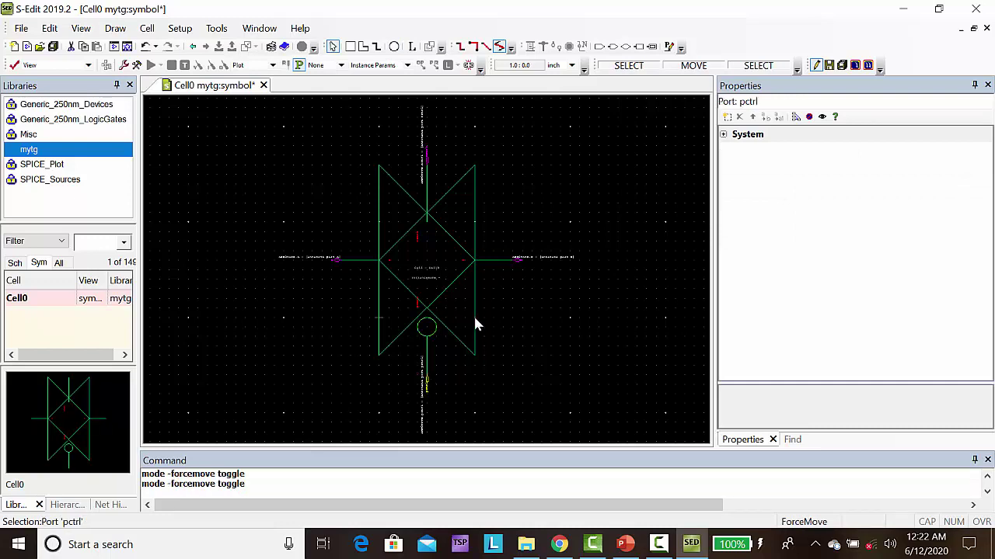
left_click(531, 319)
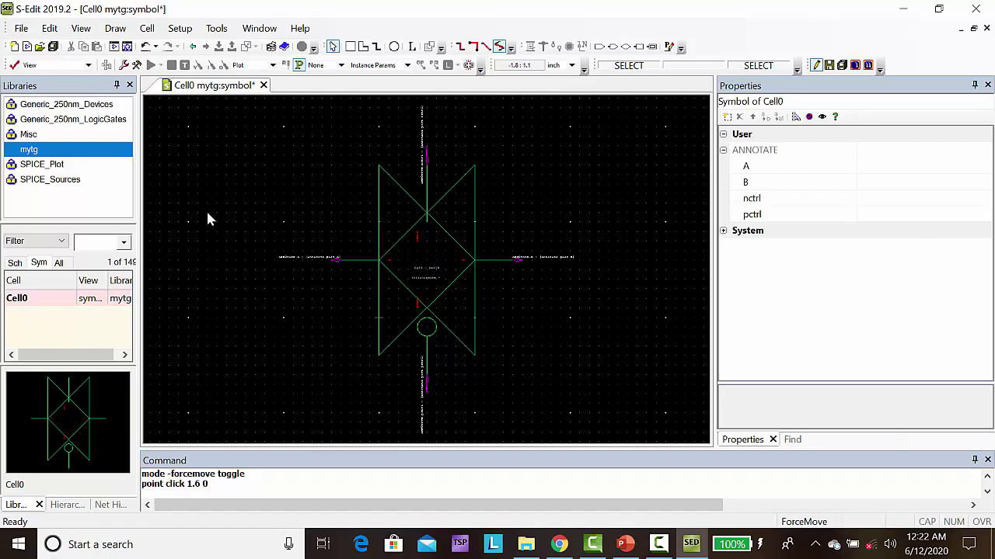
left_click(52, 47)
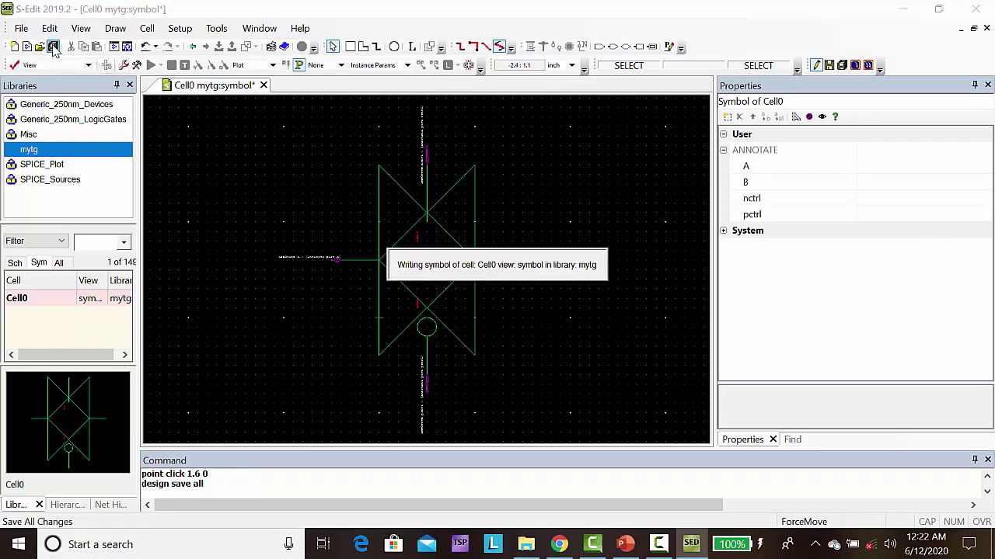
Step: Create a new schematic view for a cell named mux in the mytg library
left_click(17, 302)
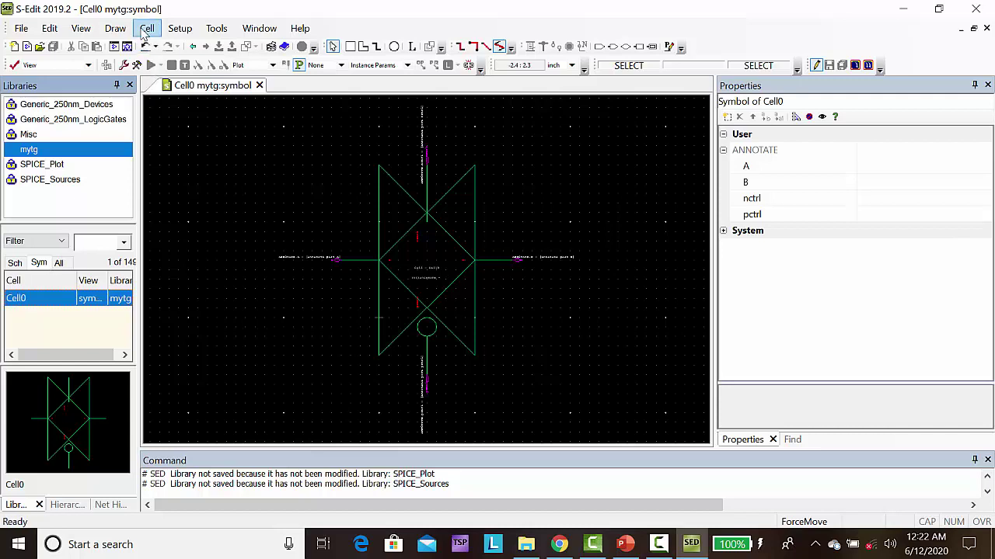
left_click(145, 31)
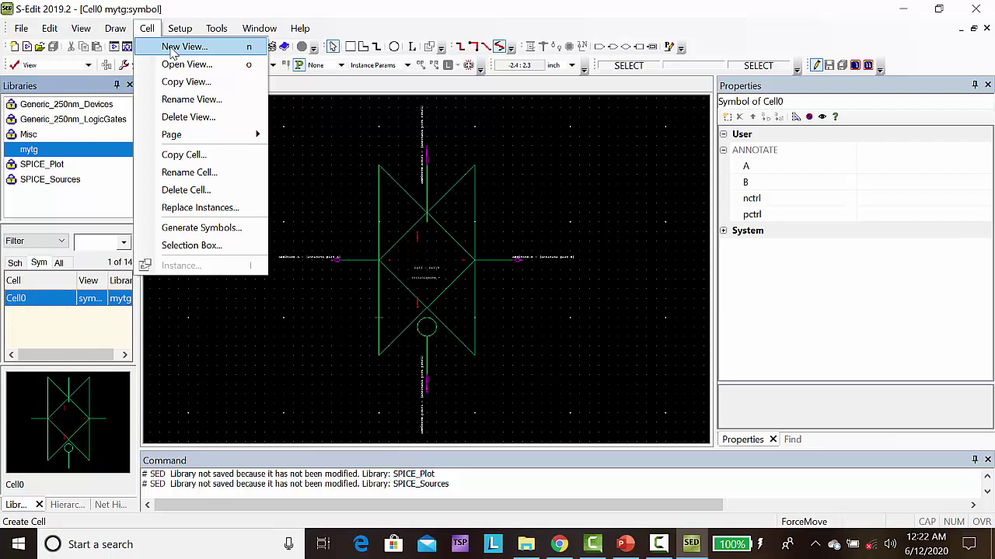
left_click(172, 49)
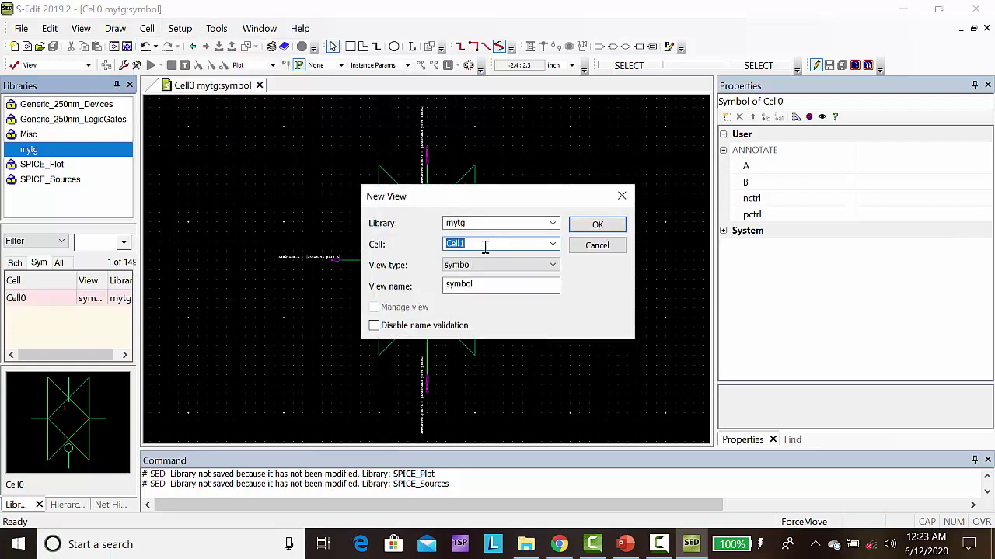
type("mux")
left_click(530, 266)
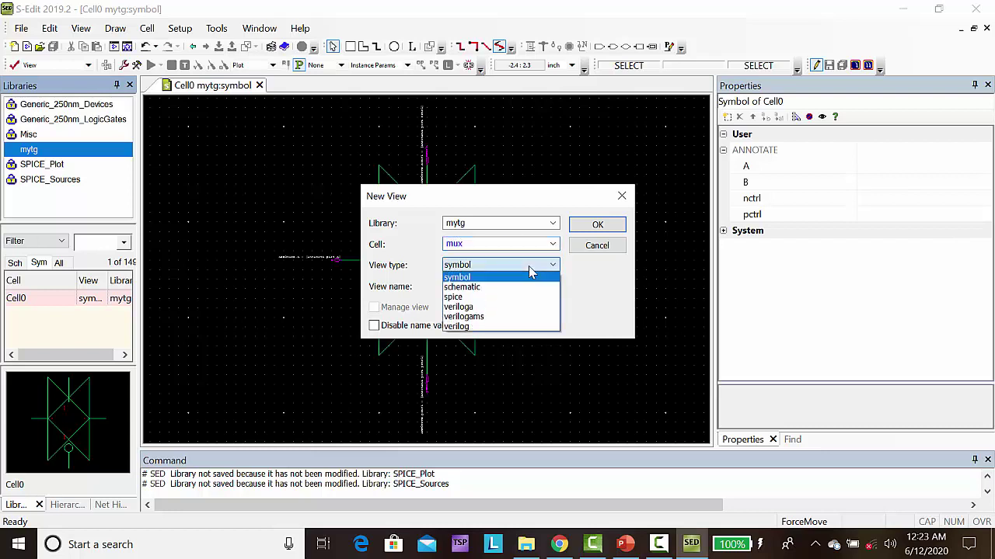
left_click(511, 286)
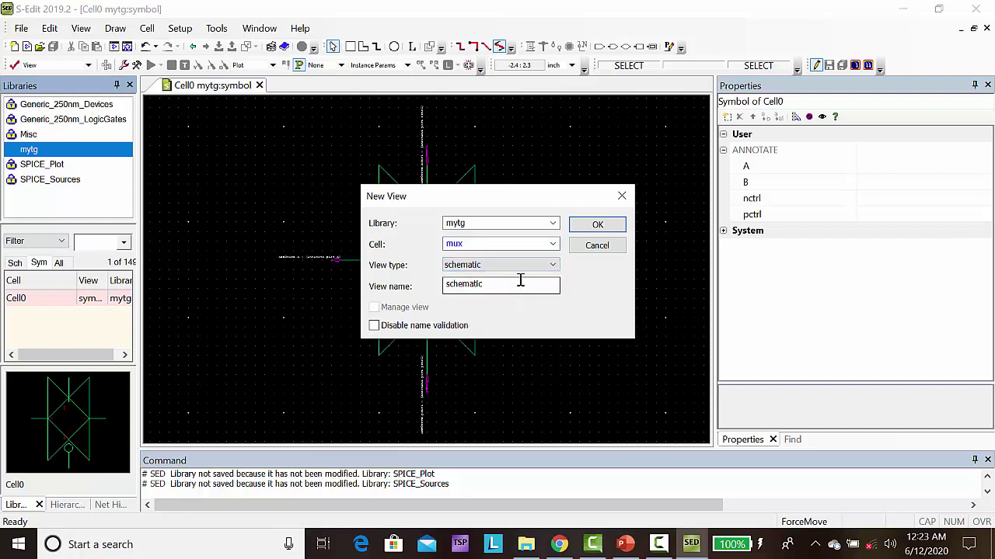
left_click(598, 227)
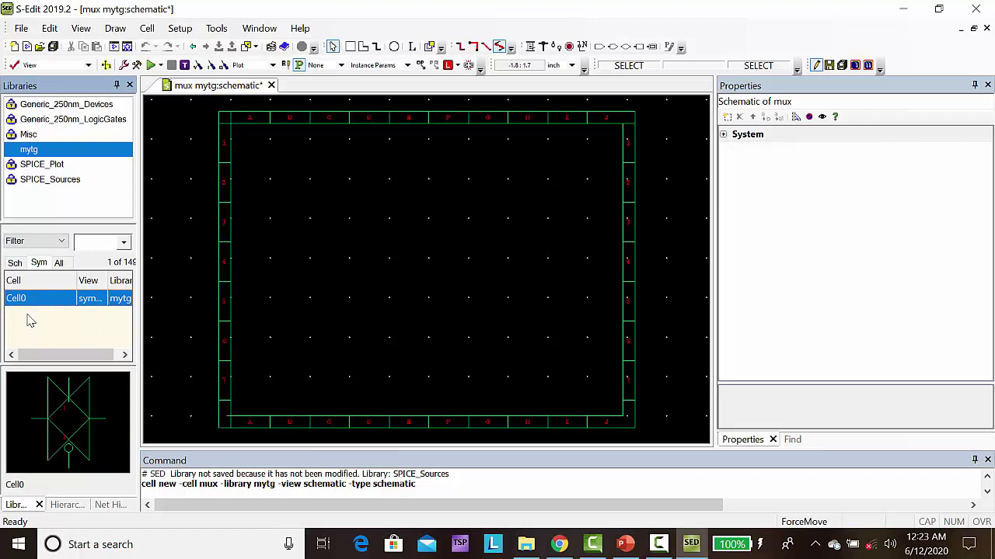
Step: Place two vertically flipped Cell0 instances in the mux schematic, one above the other, at (4.3, 2.6) and (4.3, 5.4)
left_click(15, 263)
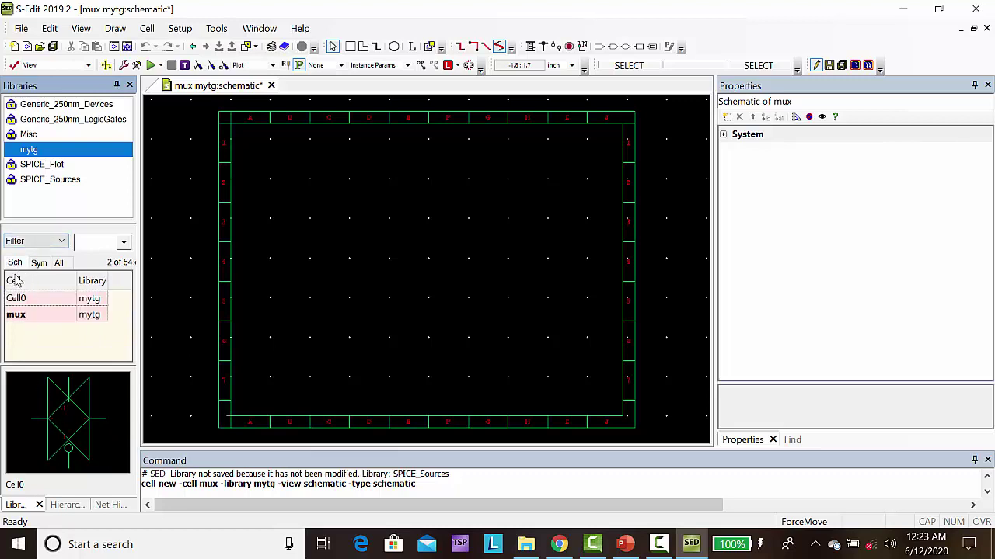
double_click(17, 315)
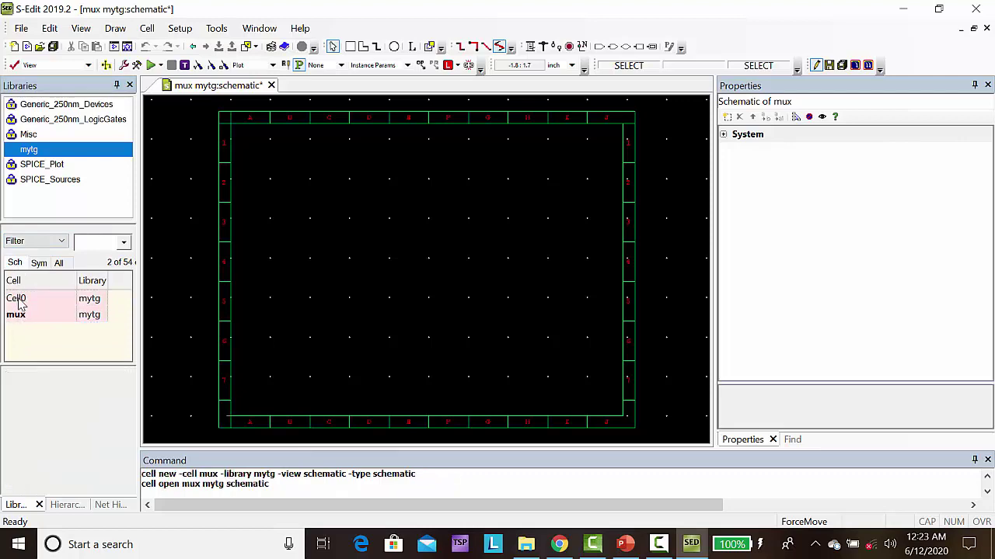
left_click(17, 300)
left_click_drag(19, 301, 402, 219)
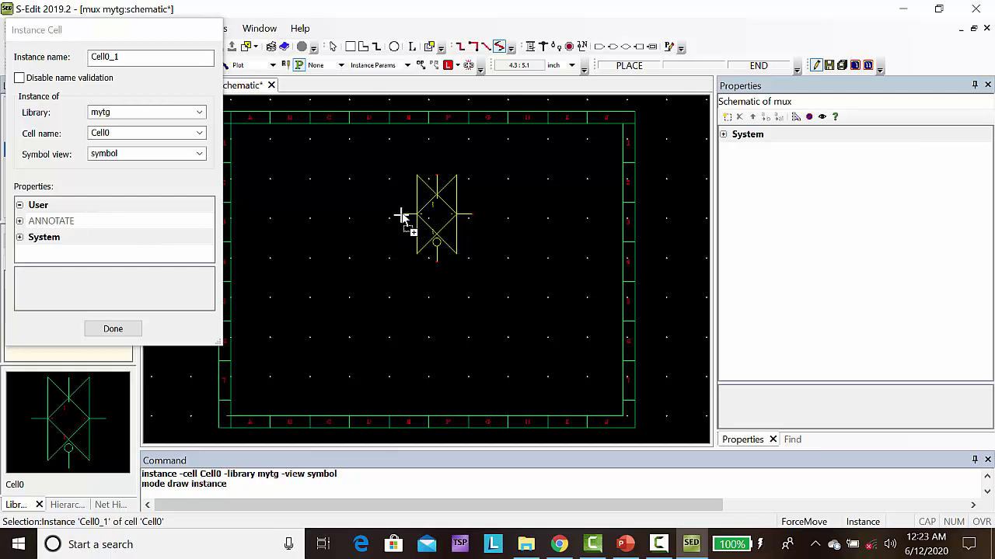
key("h")
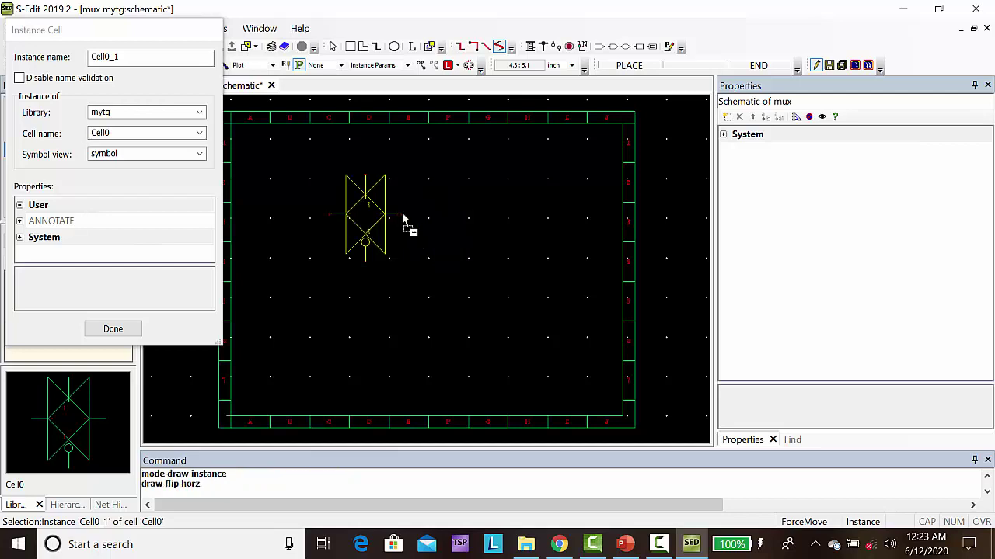
key("h")
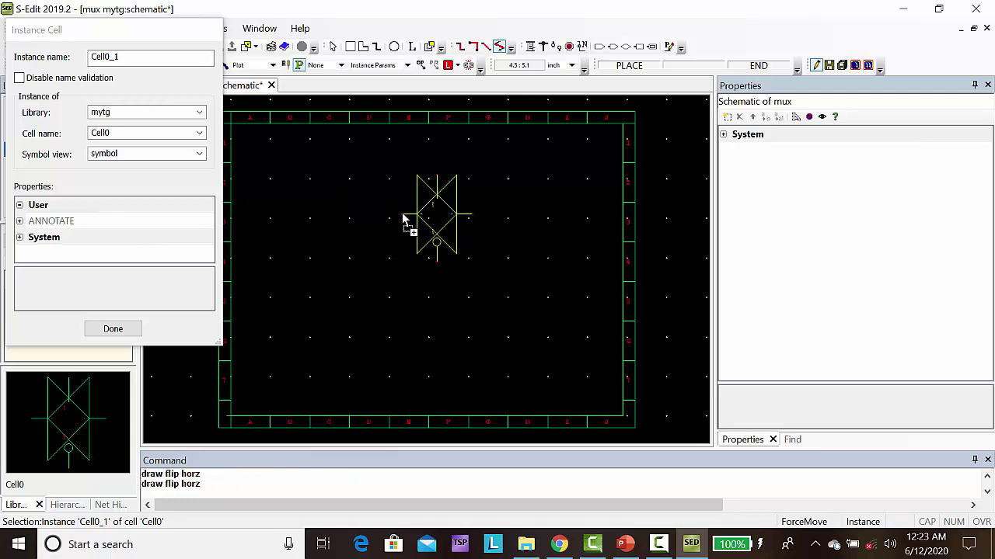
key("v")
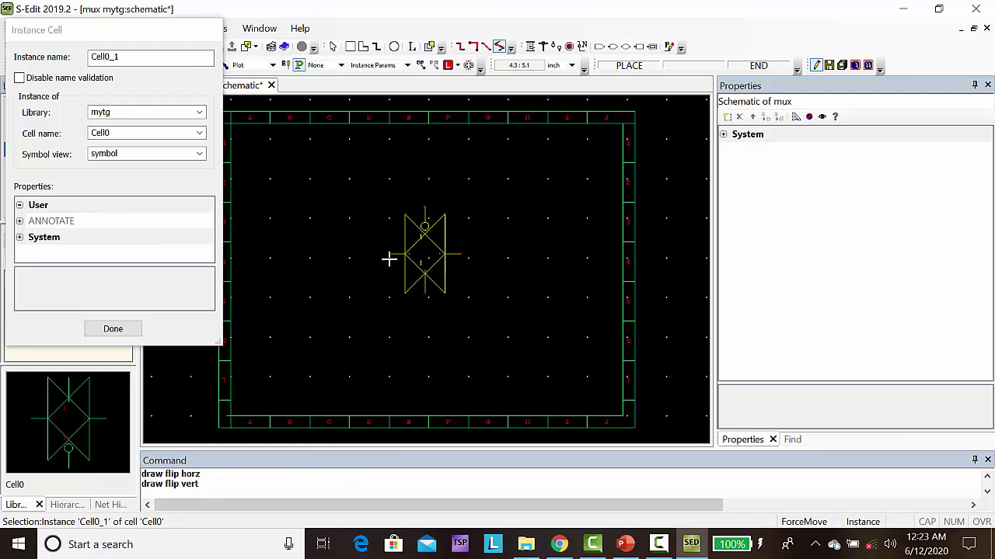
left_click(401, 314)
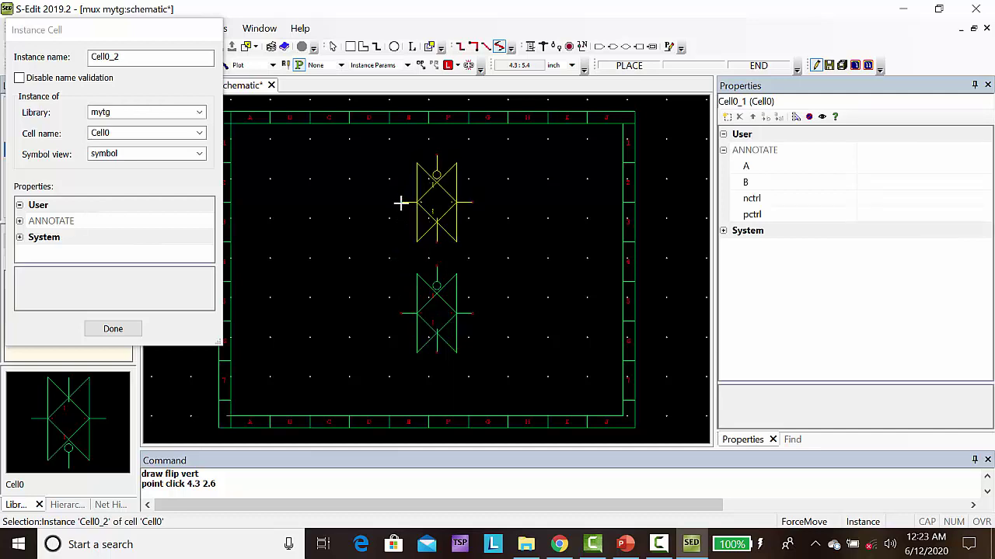
left_click(401, 202)
key("Escape")
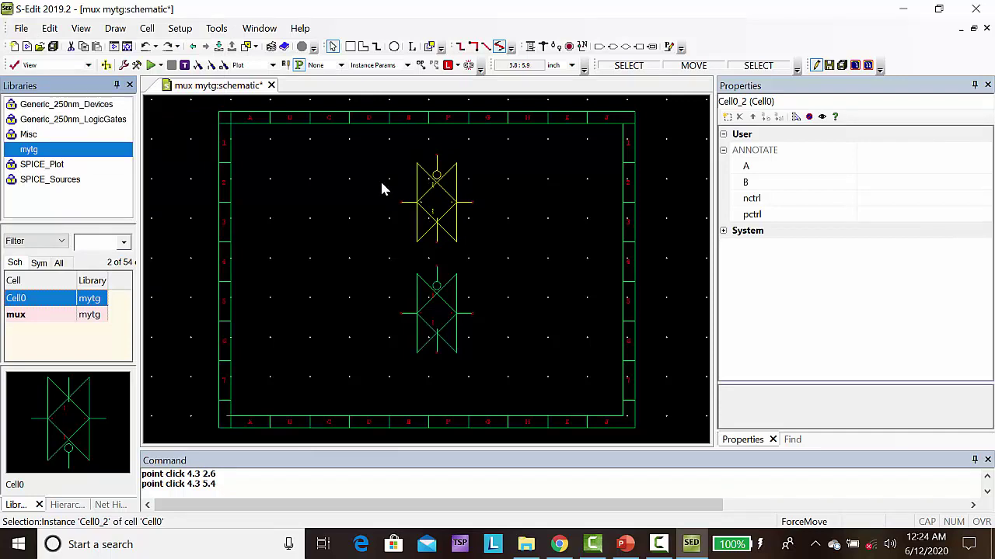
Step: Place an INV instance from the Generic_250nm_LogicGates library at (2.8, 3.9), beside the gap between the two transmission gates
left_click(79, 123)
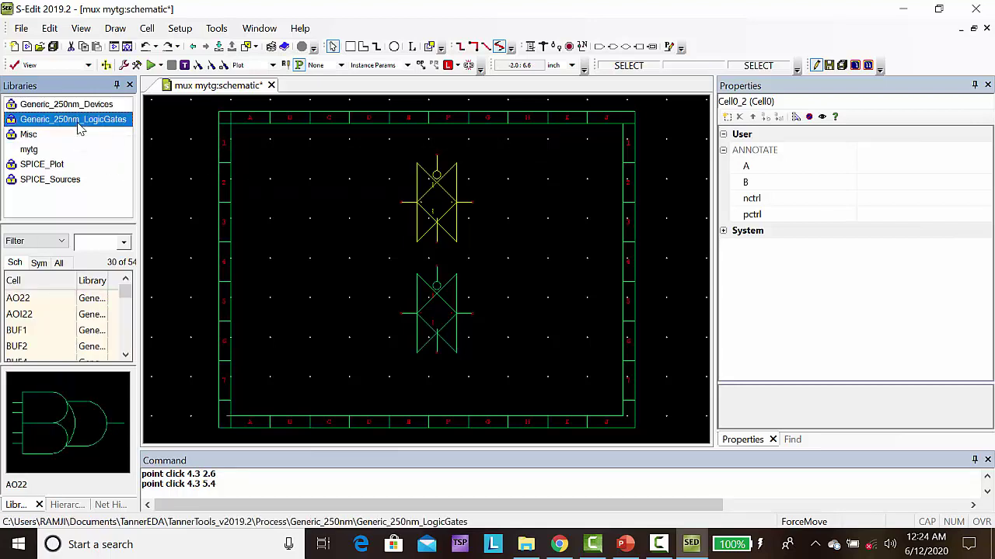
left_click(93, 243)
type("inv")
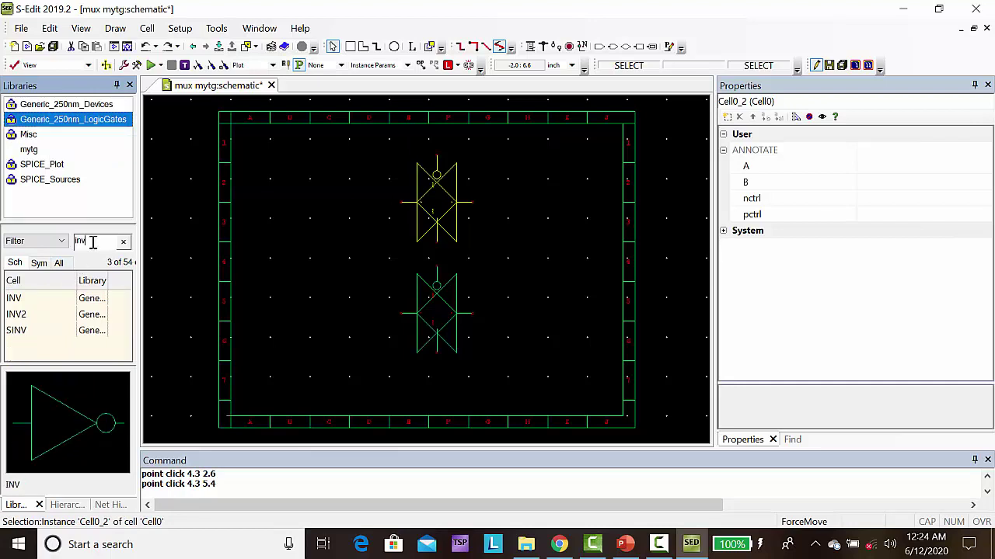
key("Return")
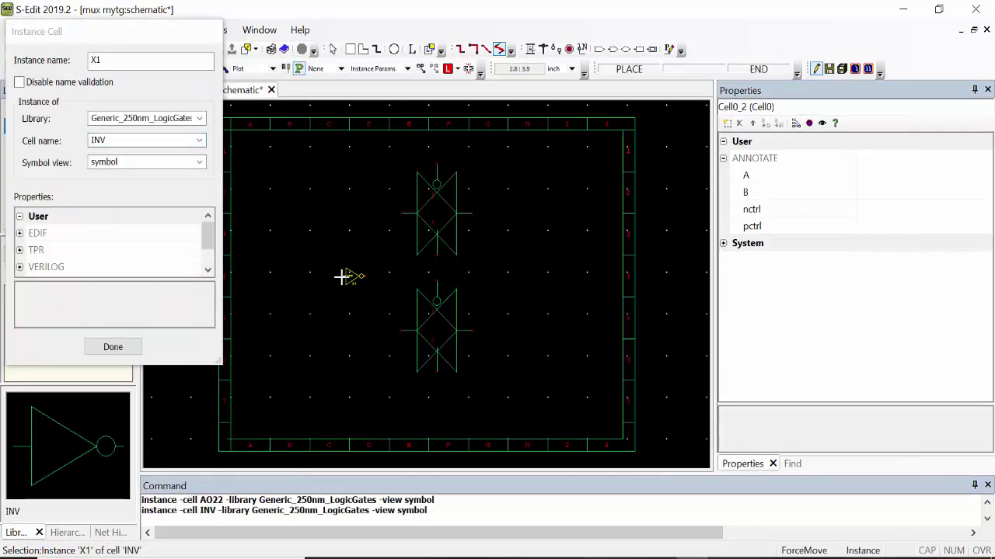
left_click(342, 277)
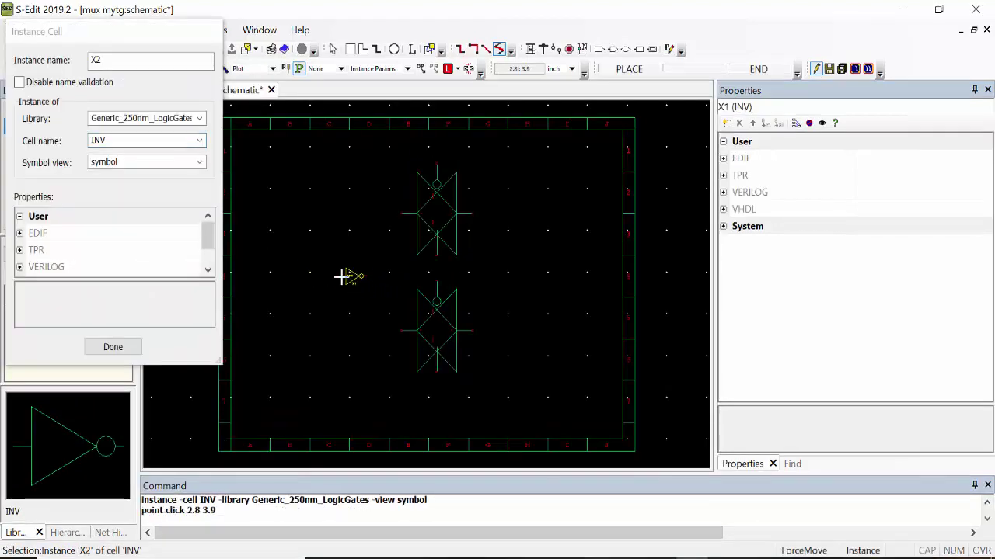
left_click(130, 350)
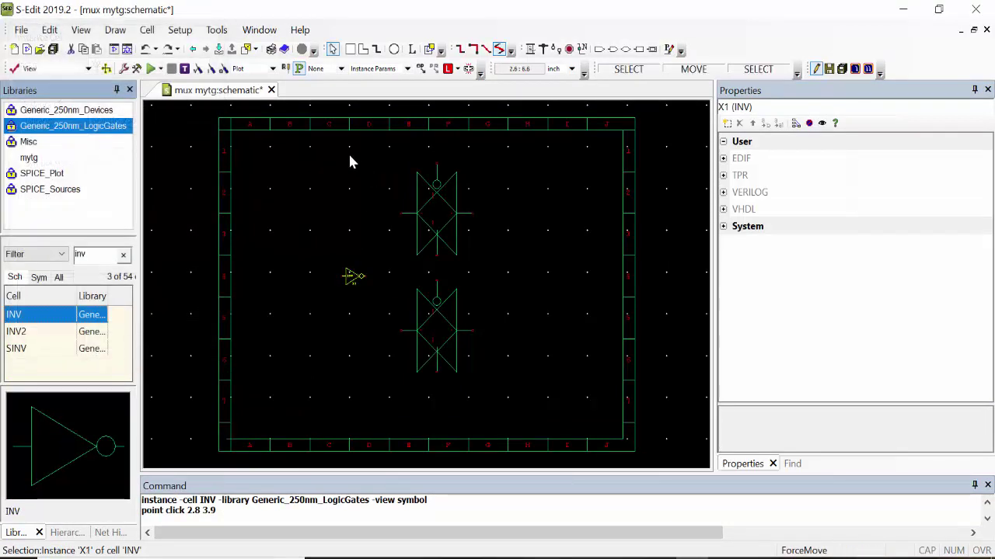
left_click(382, 362)
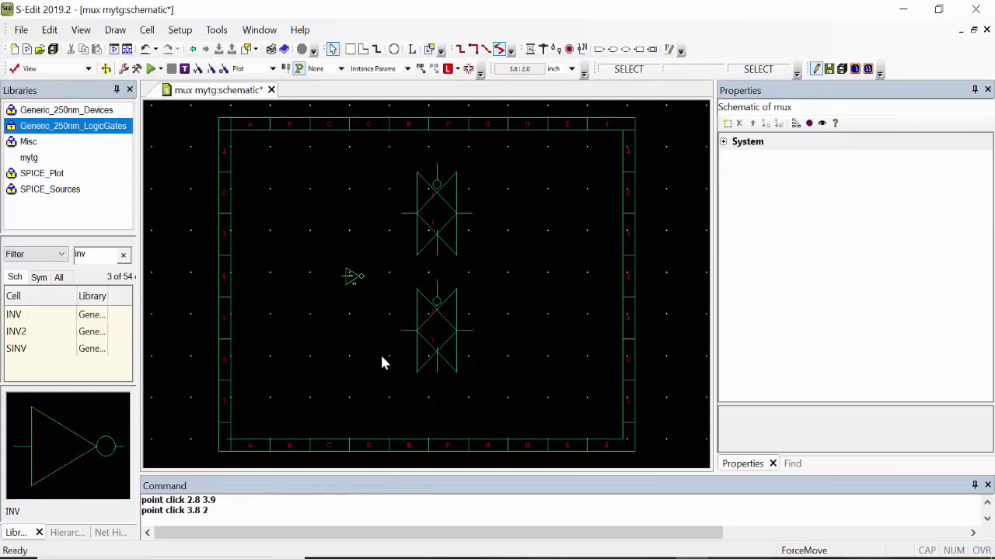
key("Home")
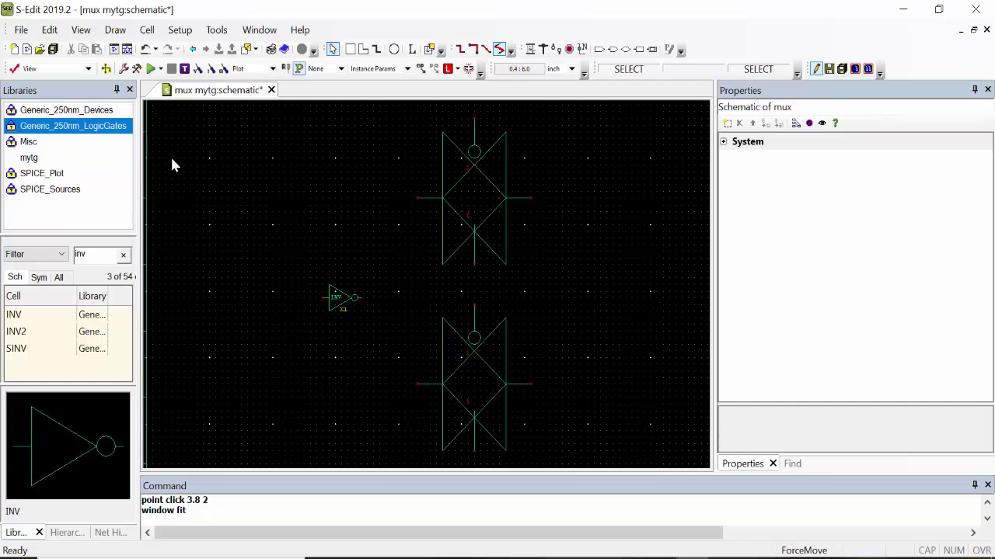
Step: Open the recent TG design from Mtech lab\TG\lib.defs and bring up its MUX schematic
left_click(23, 33)
mouse_move(67, 109)
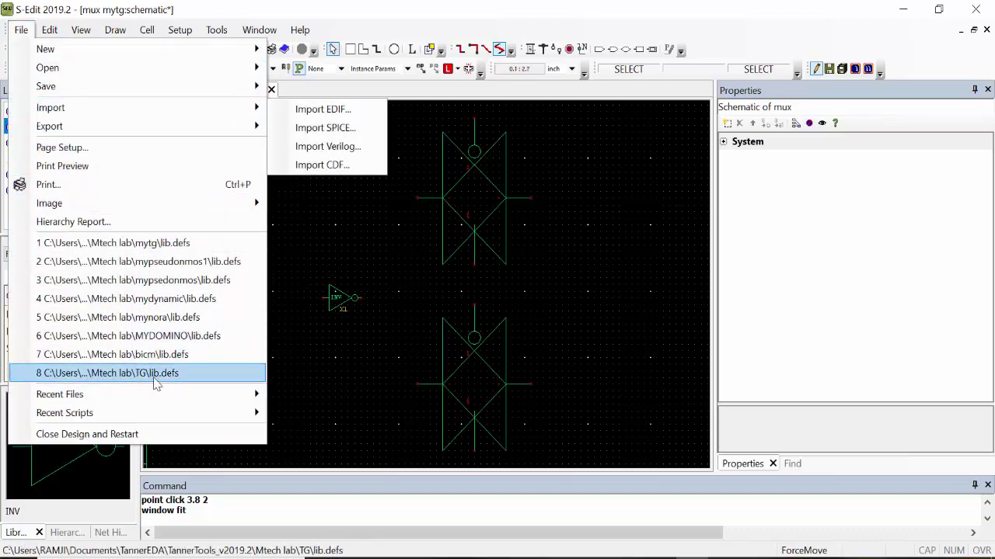
left_click(155, 377)
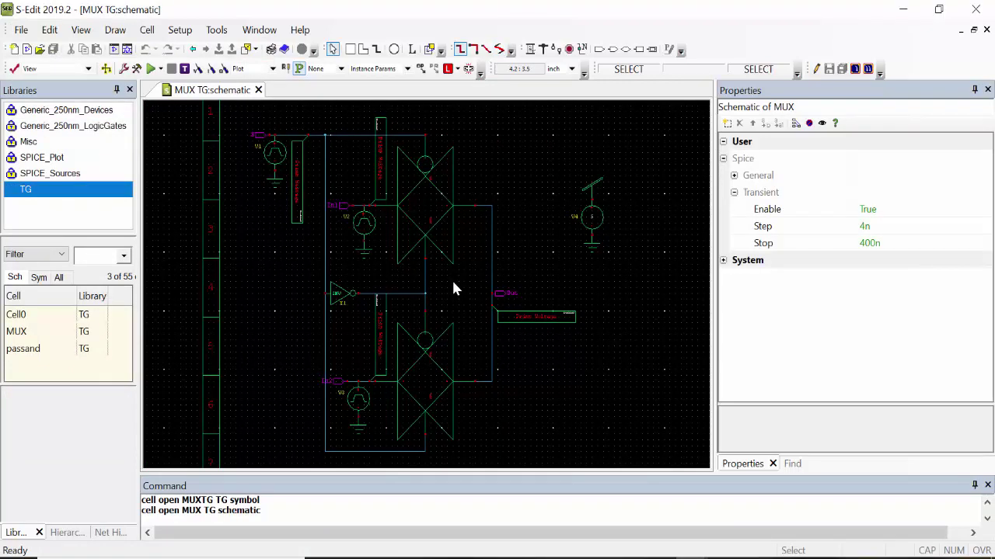
Step: Examine the timing properties of pulse sources V1, V3 and V2 in the MUX schematic
left_click(272, 167)
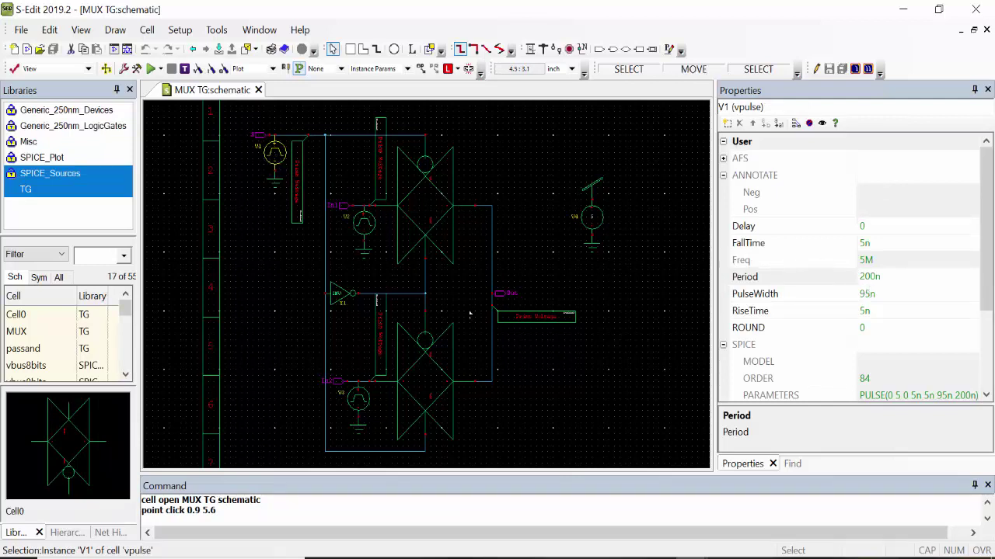
left_click(359, 412)
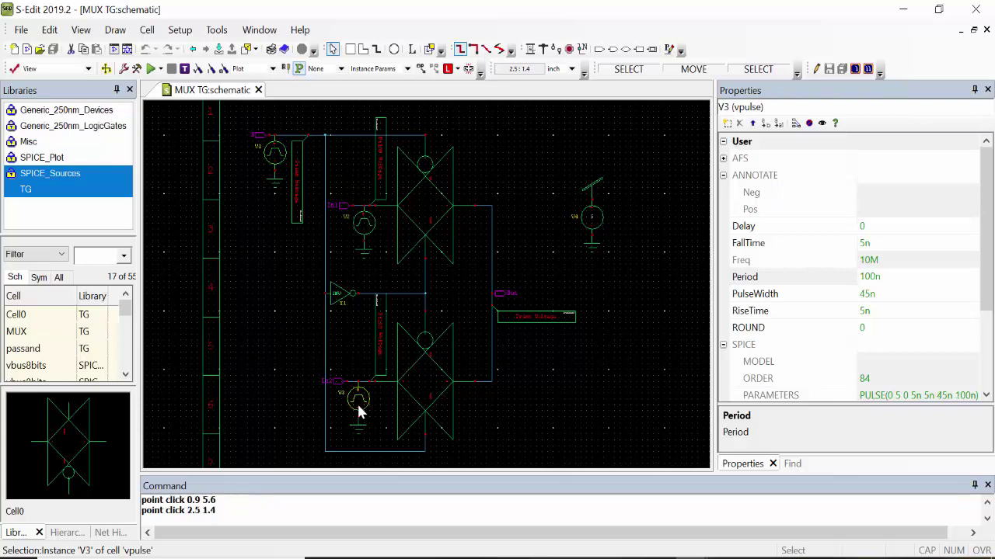
left_click(361, 224)
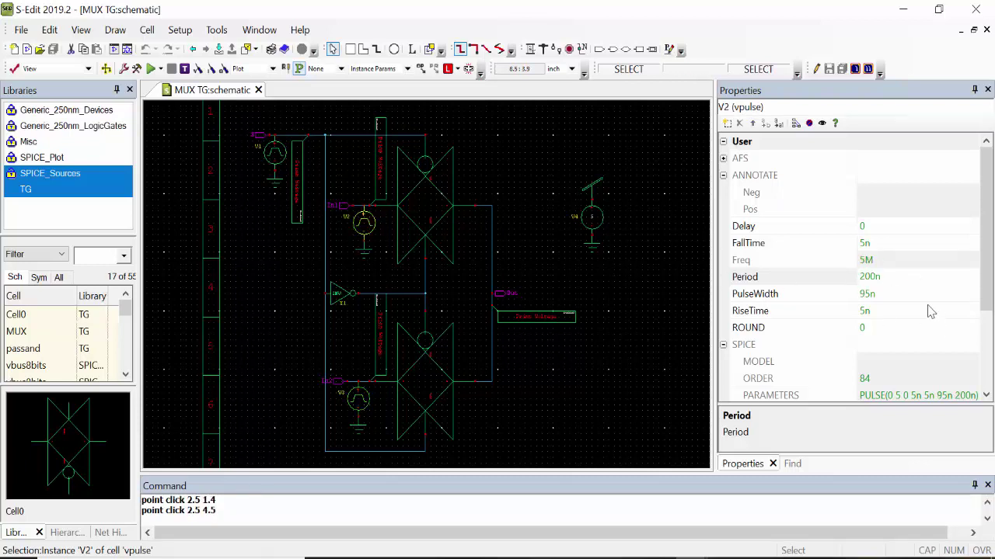
left_click(642, 277)
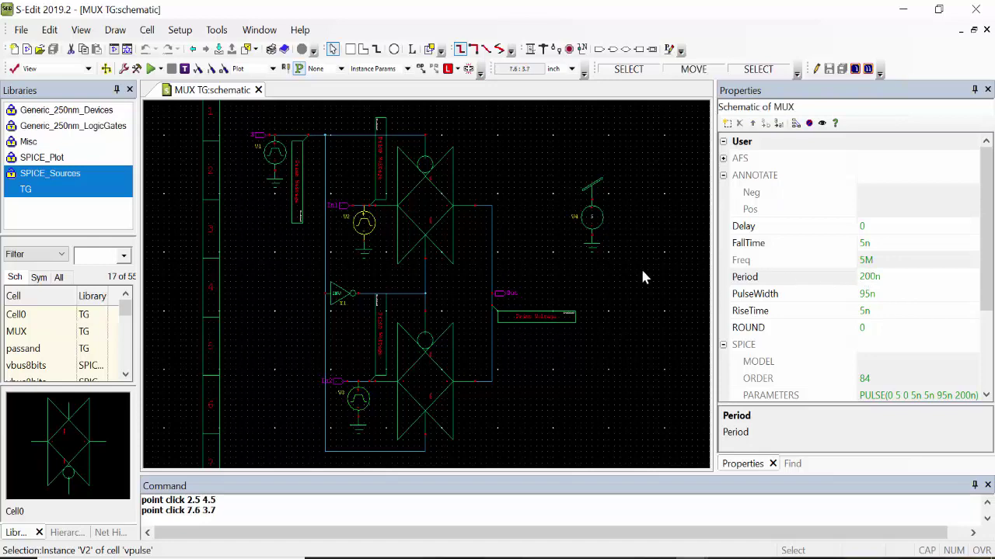
Step: Check the MUX cell's transient analysis settings and full model library path in the SPICE simulation setup, and accept the setup
left_click(136, 70)
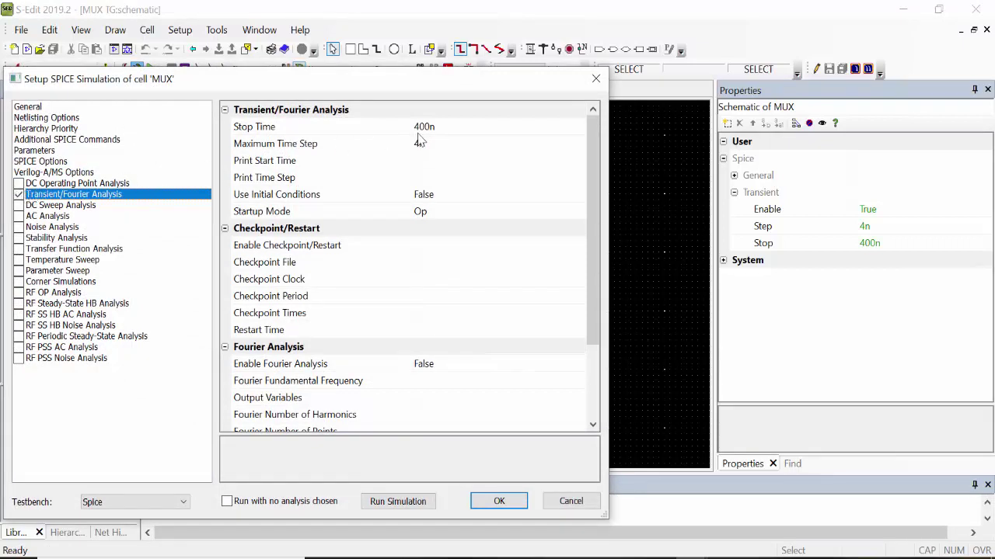
left_click(31, 108)
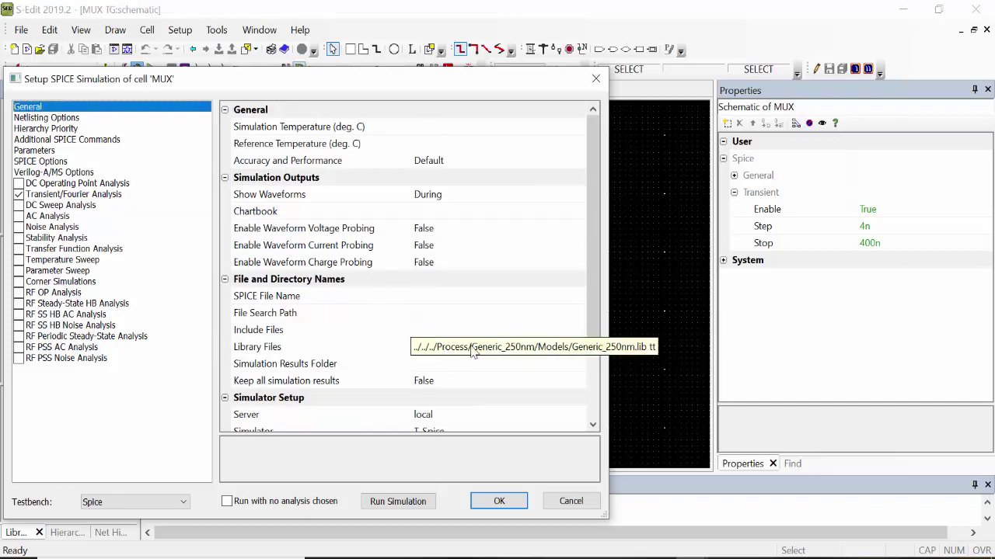
left_click(470, 347)
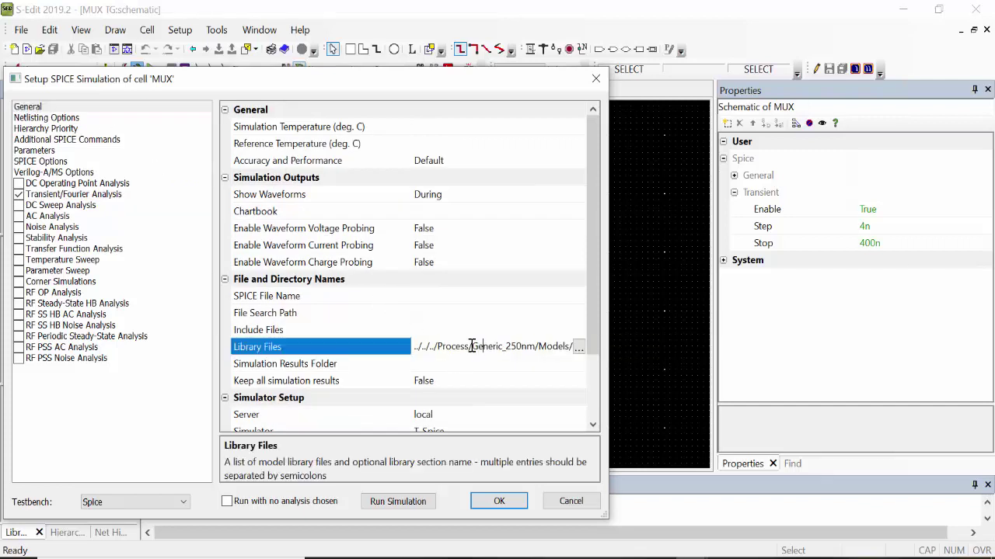
key("Right")
key("Right")
key("Right")
key("Right")
key("Right")
key("Right")
key("Right")
key("Right")
key("Right")
key("Right")
key("Right")
key("Right")
key("Right")
key("Right")
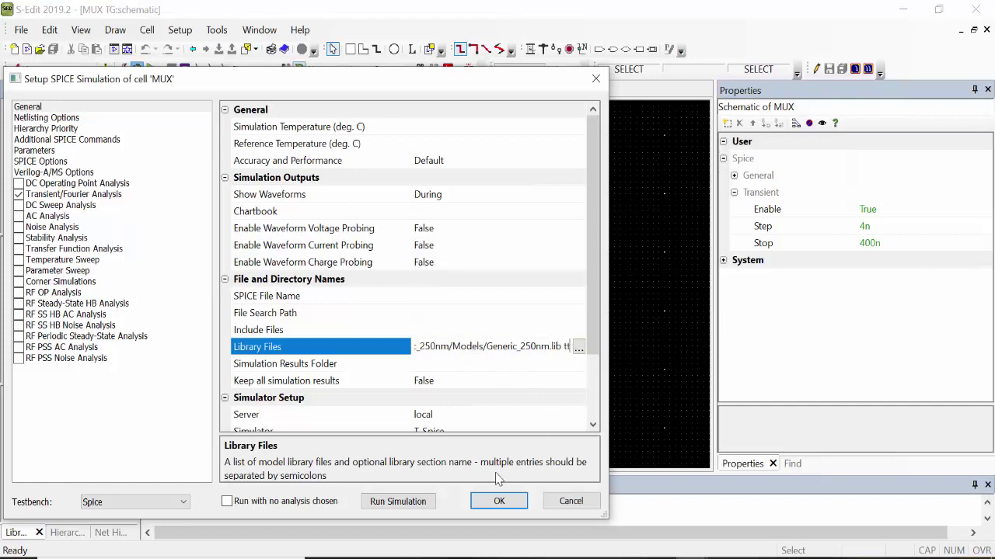
left_click(497, 501)
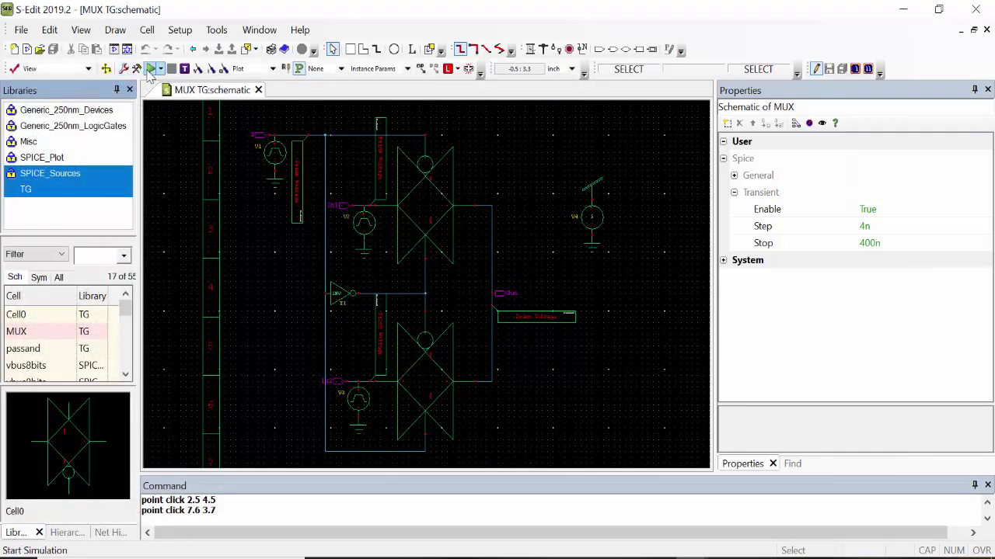
Step: Run the MUX simulation, maximize the waveform viewer and split the traces into separate plots
left_click(151, 69)
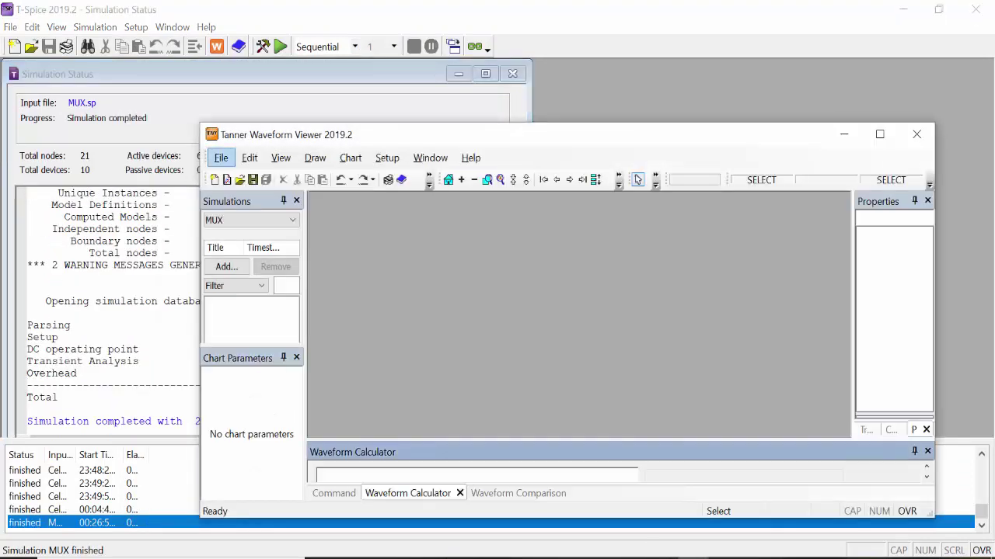
left_click(878, 136)
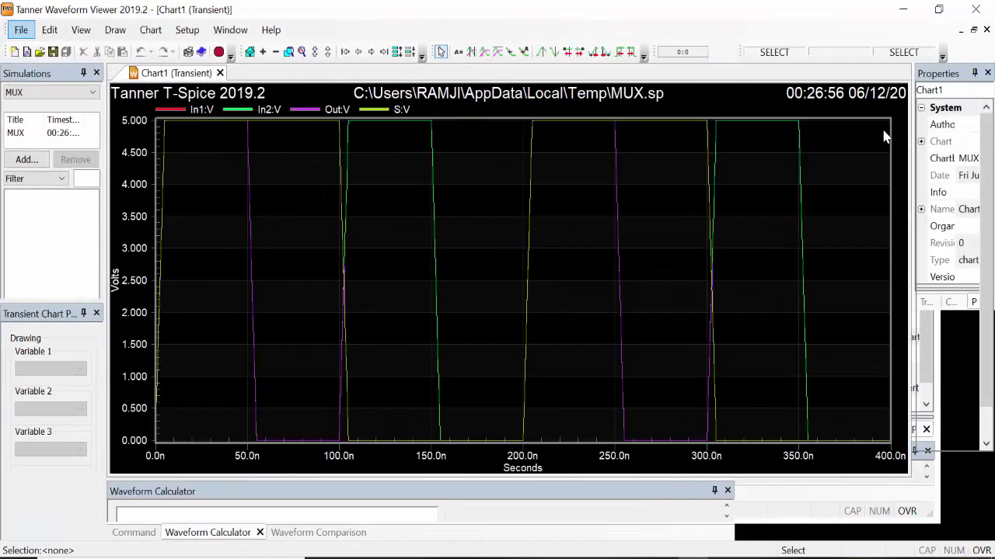
left_click(396, 52)
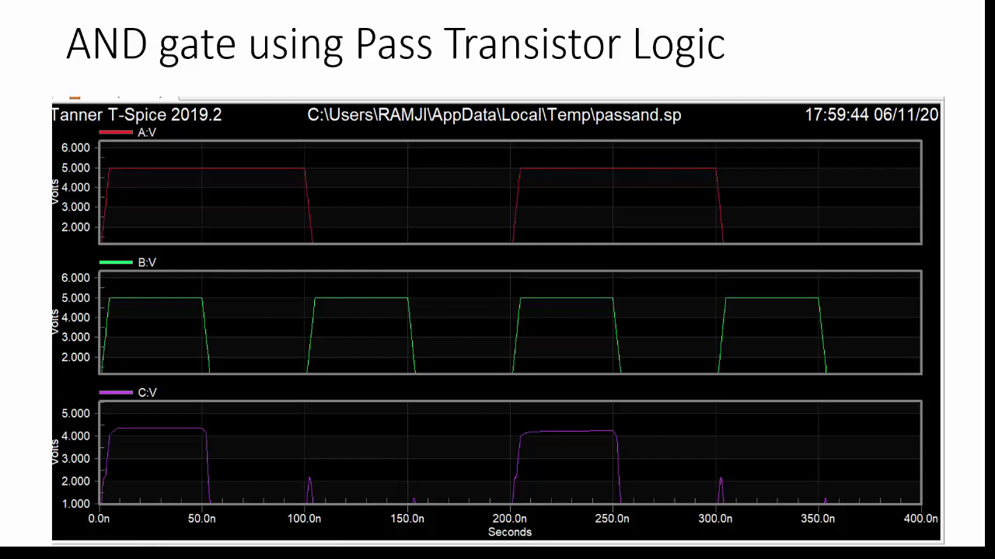
Step: Switch to the passand schematic in S-Edit, check its transient analysis settings and model library path, and accept the simulation setup
key("alt+Tab")
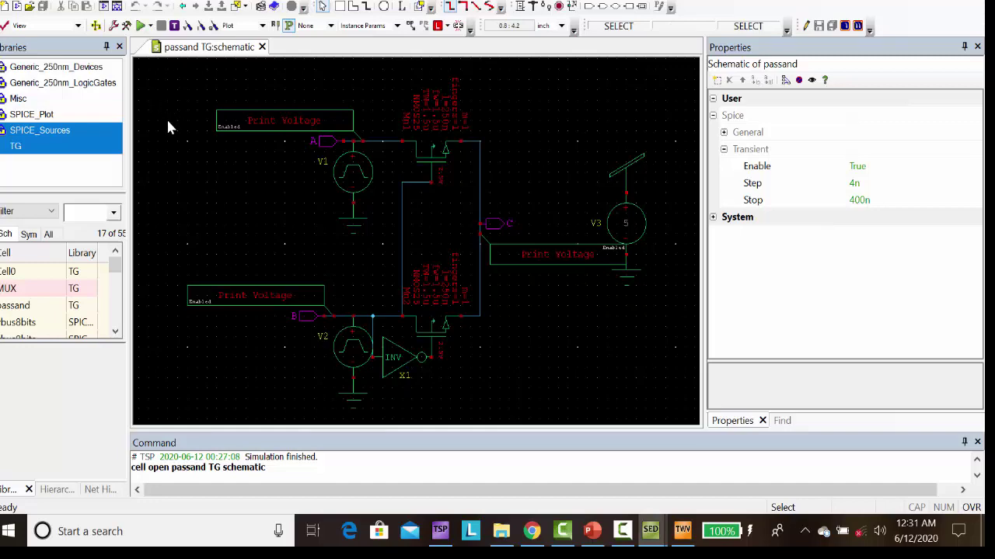
left_click(126, 28)
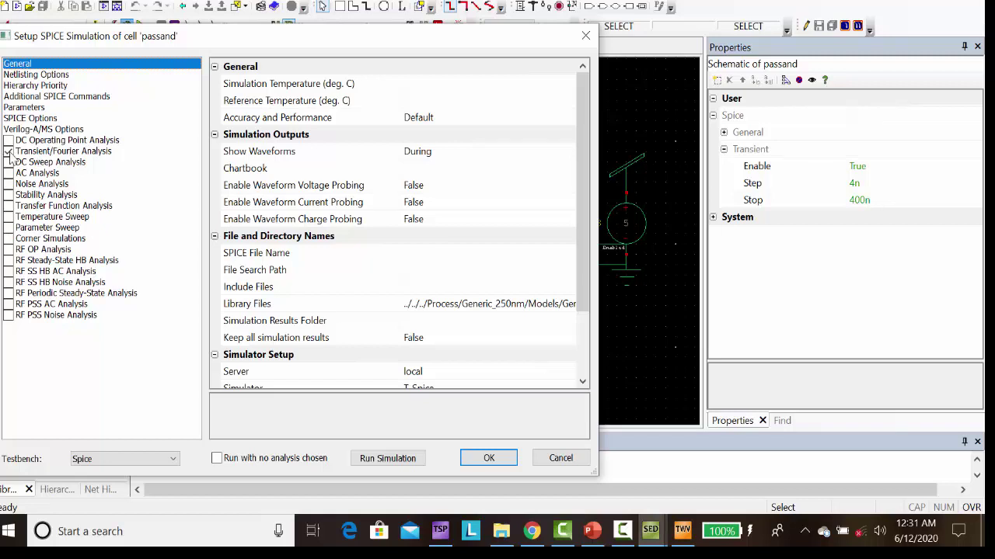
left_click(18, 152)
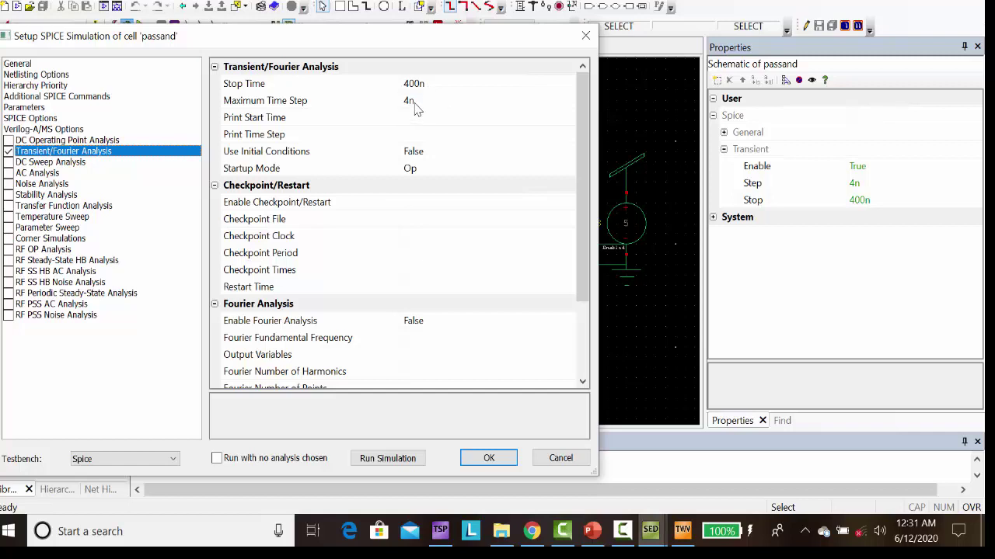
left_click(22, 67)
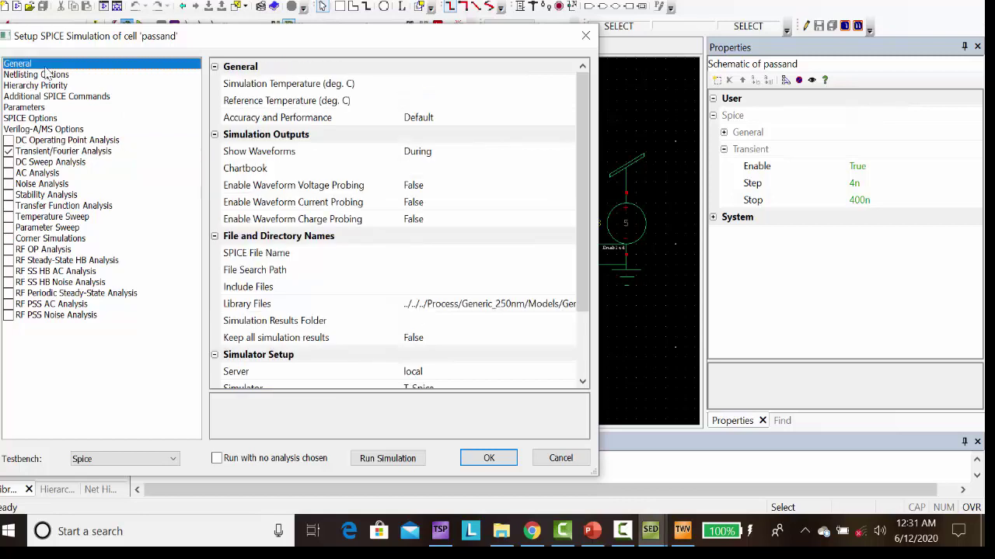
left_click(466, 305)
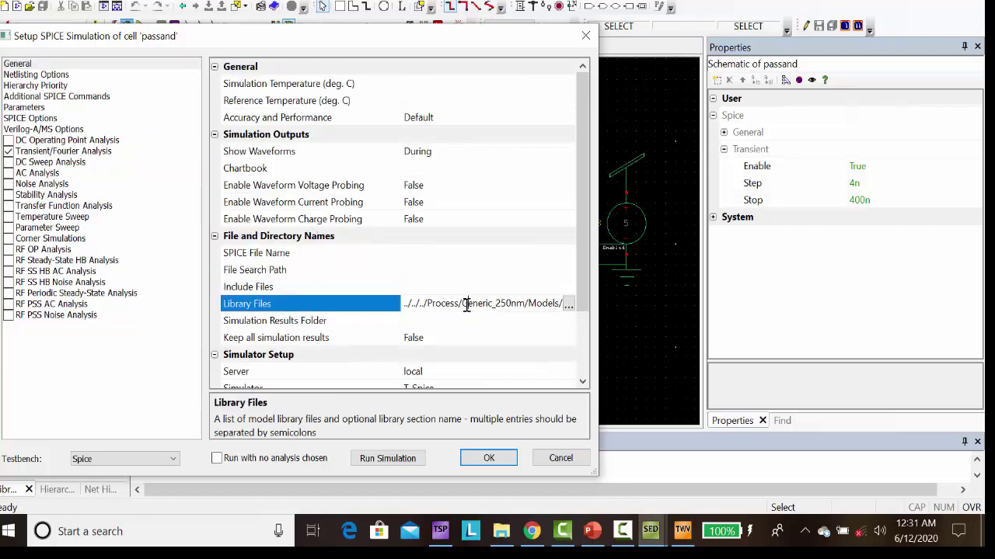
key("Right")
key("Right")
key("Right")
key("Right")
key("Right")
key("Right")
key("Right")
key("Right")
key("Right")
key("Right")
key("Right")
key("Right")
key("Right")
key("Right")
key("Right")
key("Right")
key("Right")
key("Right")
key("Right")
key("Right")
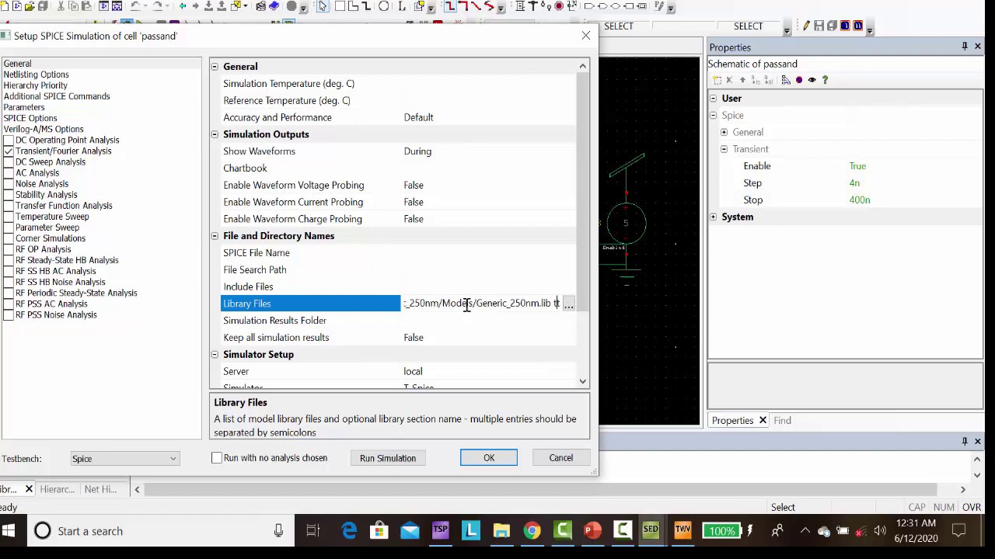
left_click(489, 457)
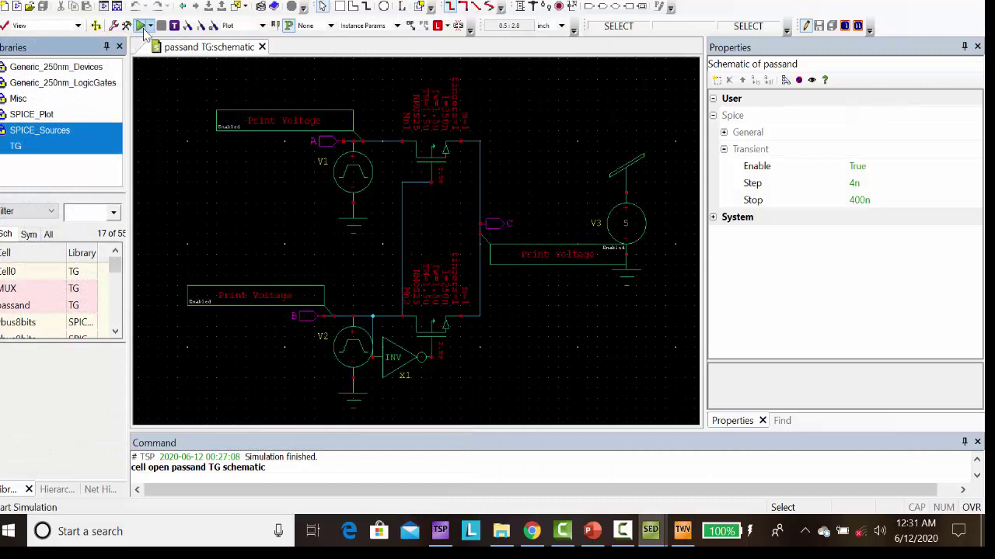
Step: Simulate the passand cell, maximize the waveform viewer and show traces A, B and C in separate plots
left_click(140, 26)
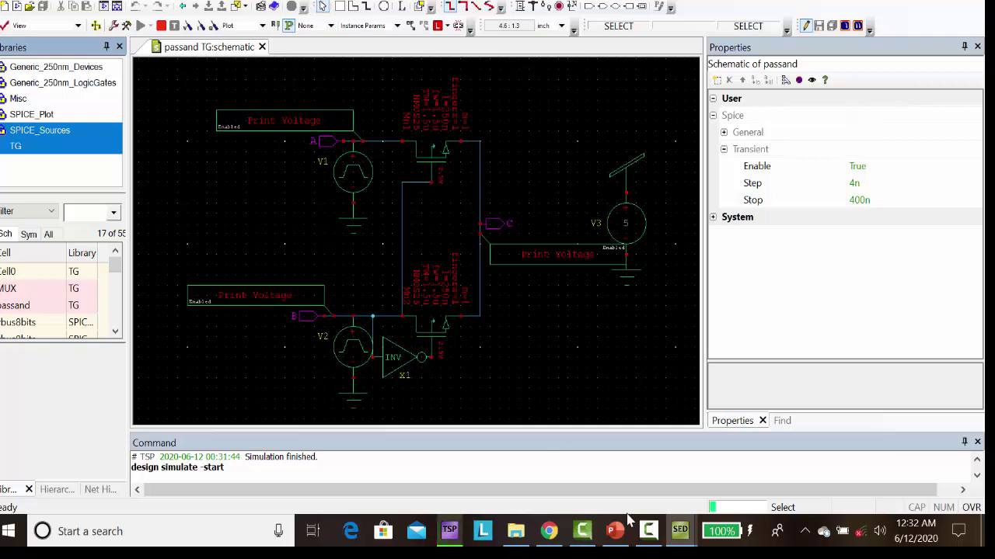
mouse_move(676, 529)
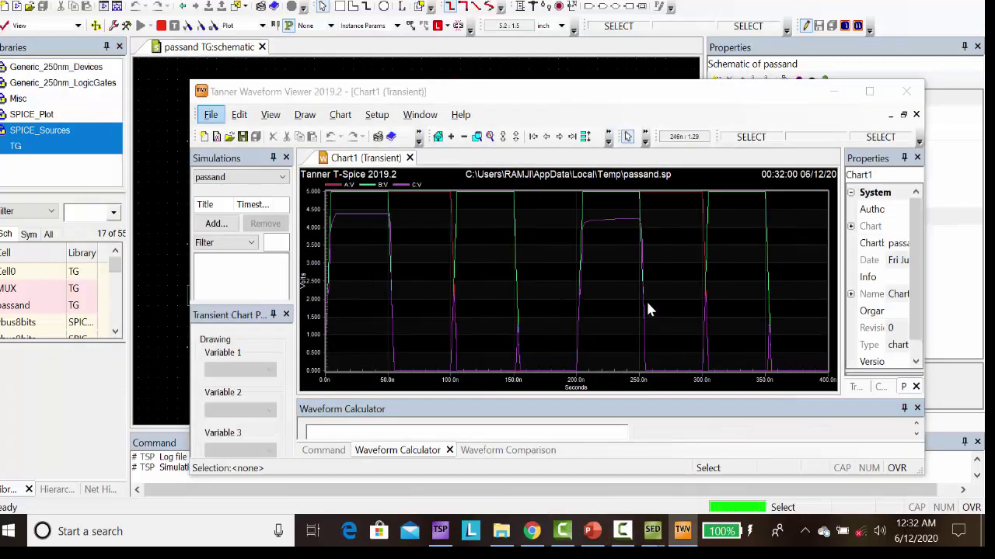
left_click(869, 91)
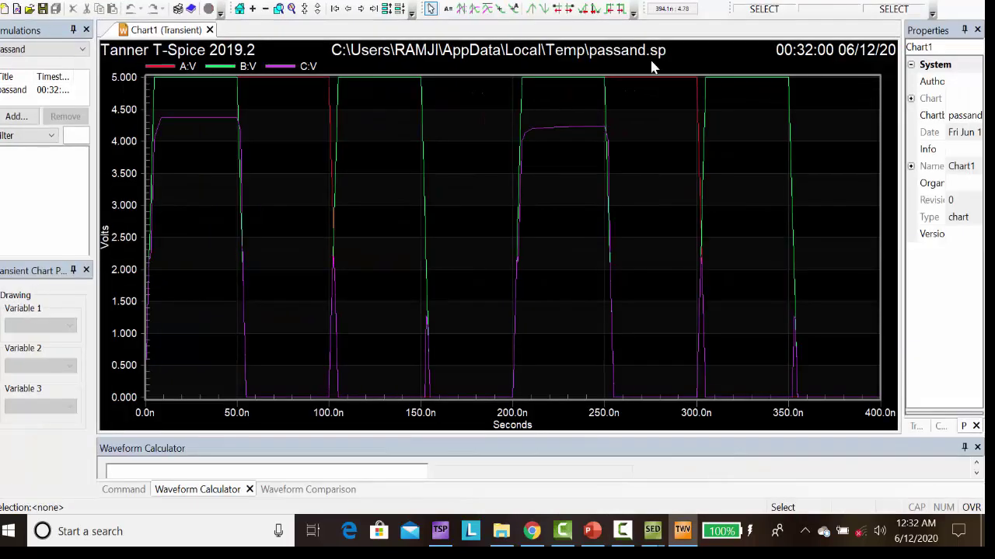
left_click(386, 9)
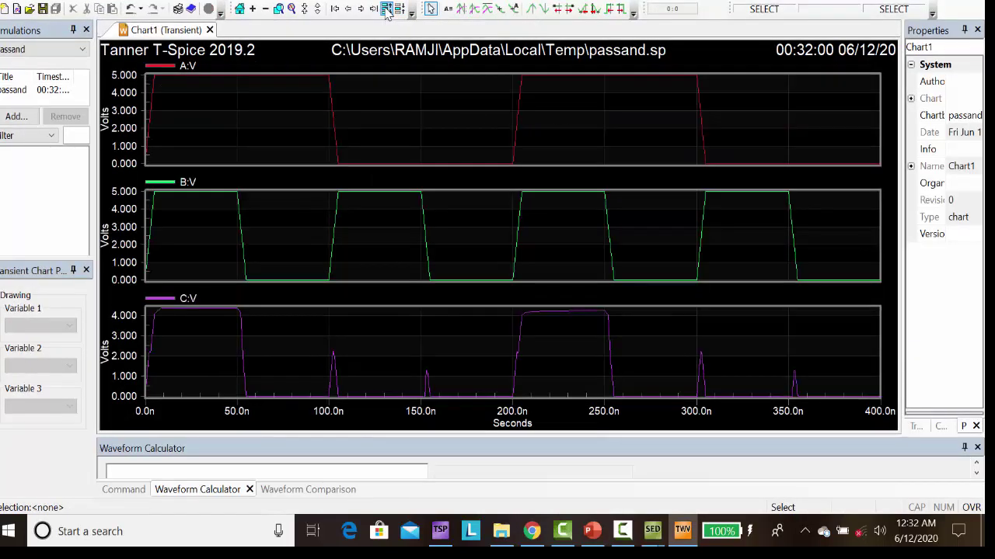